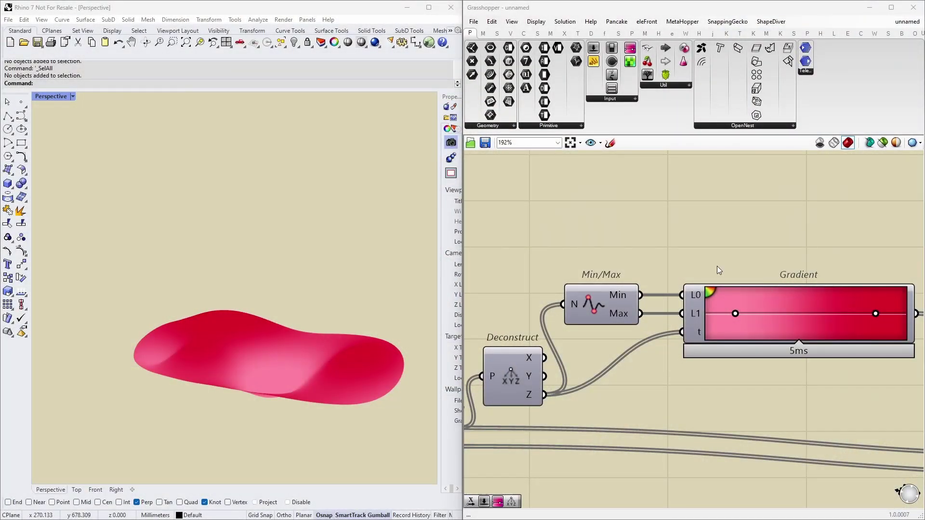
Recentre the Grasshopper canvas on the Gradient component and orbit around the pink mesh.
scroll(689, 260, down, 1)
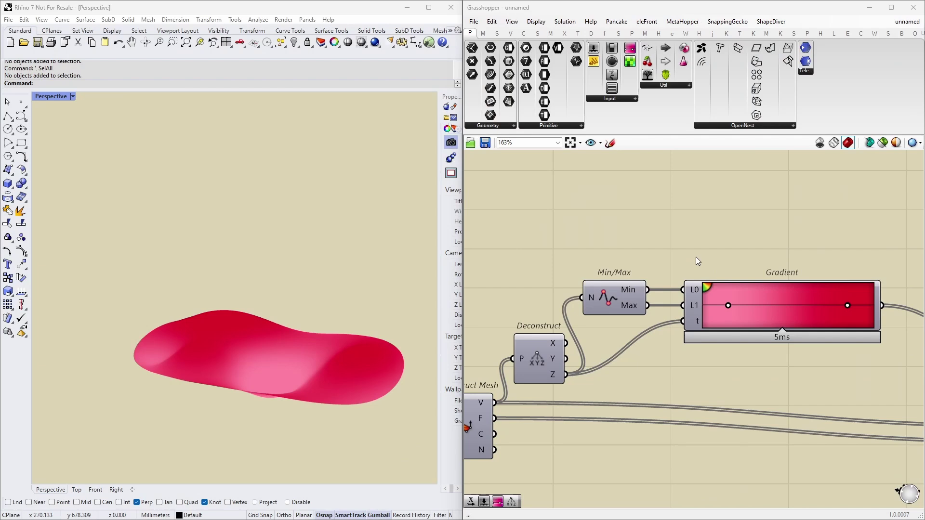
right_click(751, 290)
click(733, 242)
right_drag(754, 265, 661, 258)
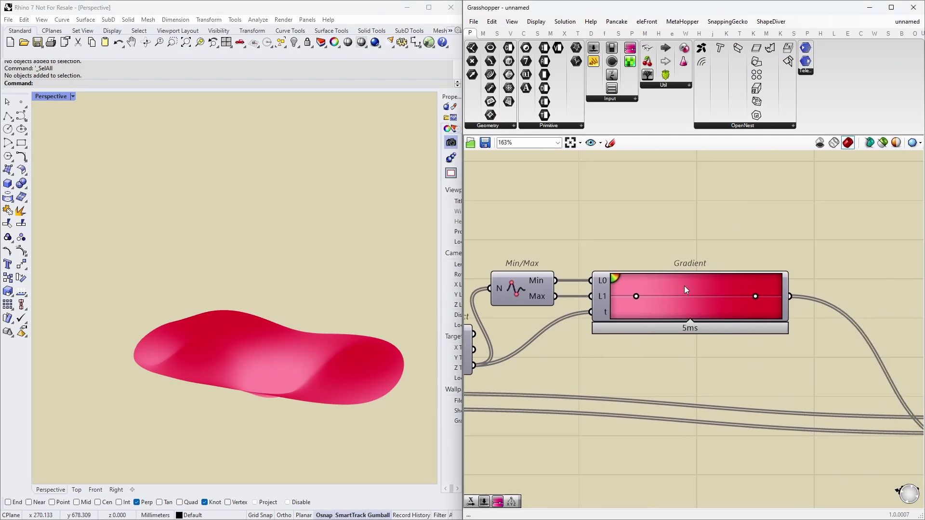
right_drag(269, 355, 240, 217)
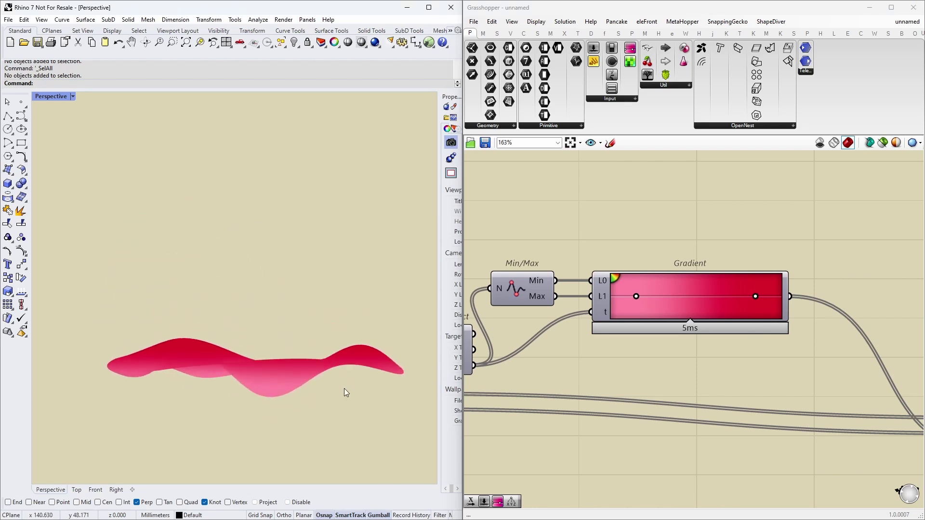
right_drag(345, 392, 304, 399)
right_drag(152, 328, 162, 346)
Try the green and then the green-yellow-red Gradient presets on the mesh.
right_click(674, 282)
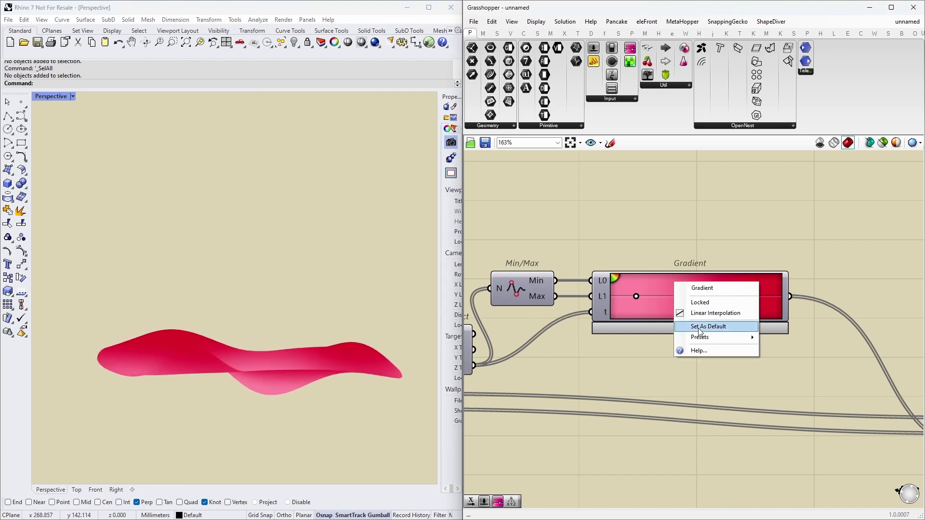
mouse_move(700, 341)
click(793, 374)
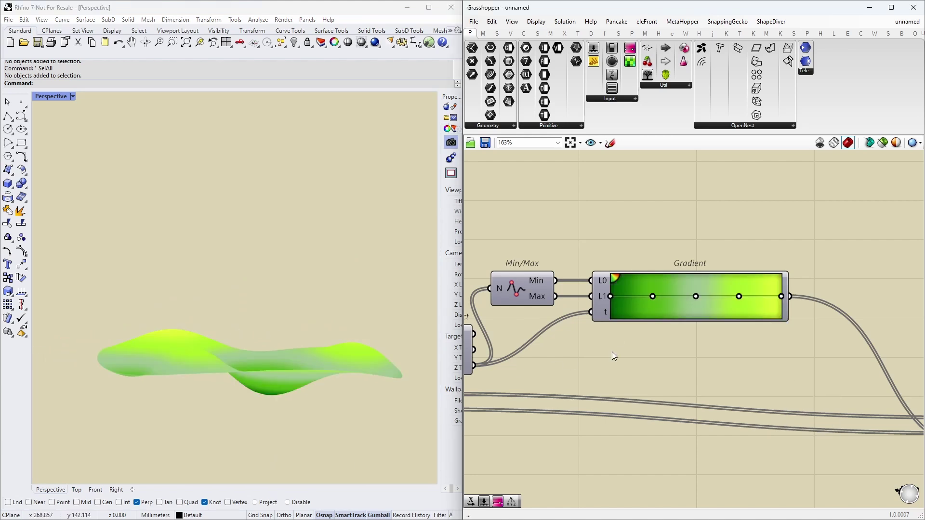
right_drag(232, 309, 232, 372)
right_click(725, 284)
mouse_move(759, 340)
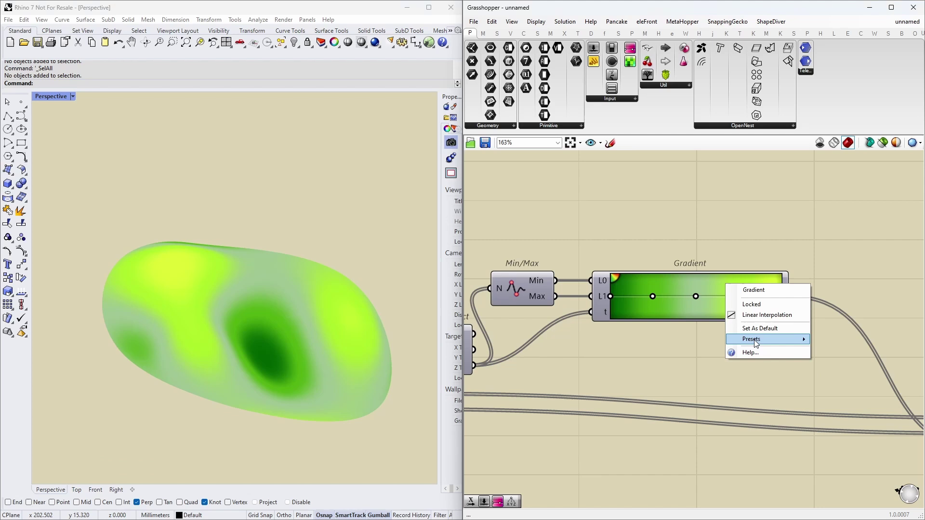
click(830, 387)
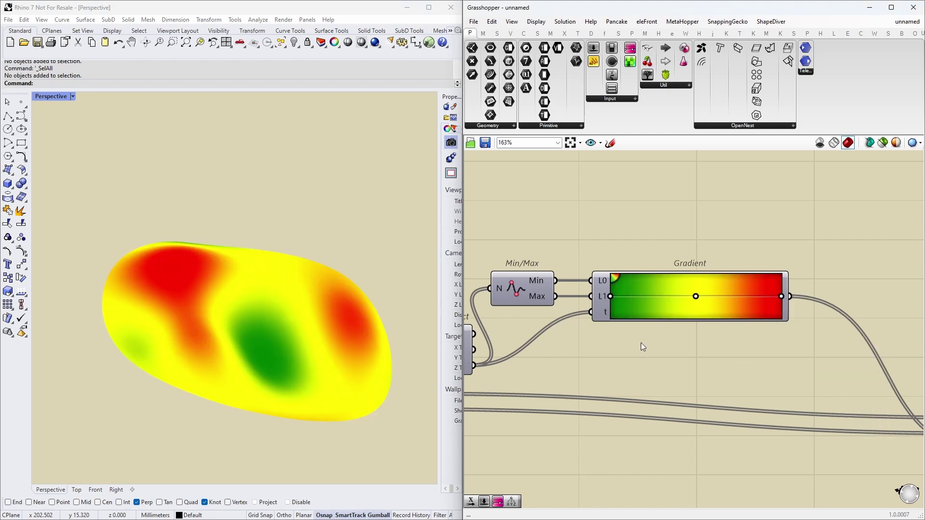
Apply the red-yellow-blue Gradient preset to the height mesh.
right_click(667, 281)
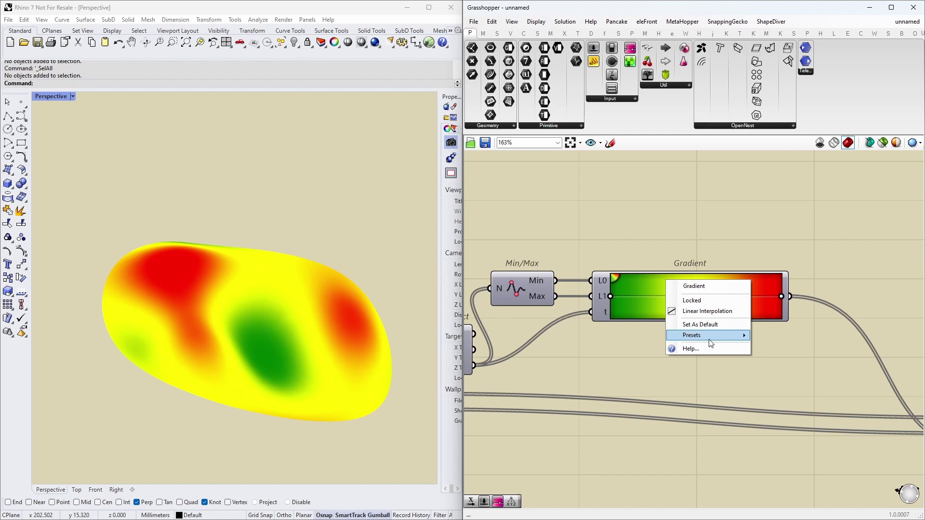
mouse_move(716, 336)
click(786, 395)
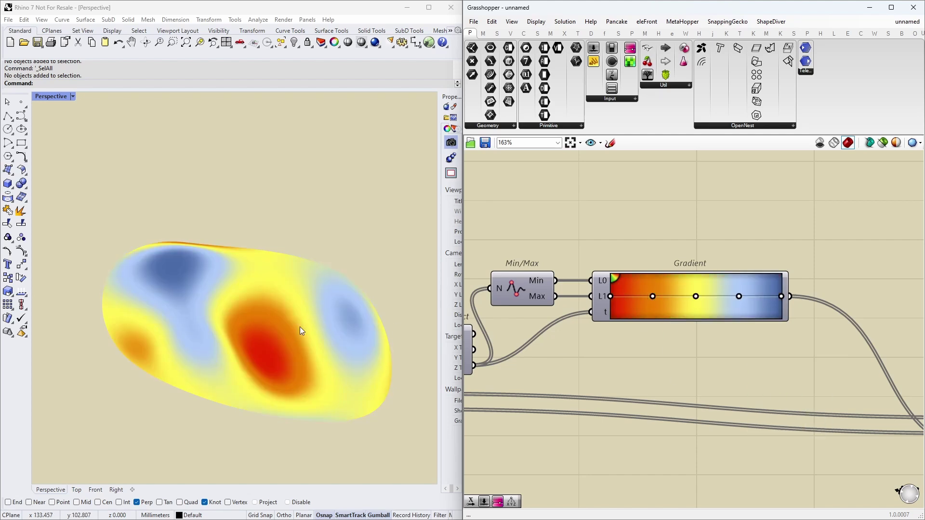
right_drag(300, 327, 300, 333)
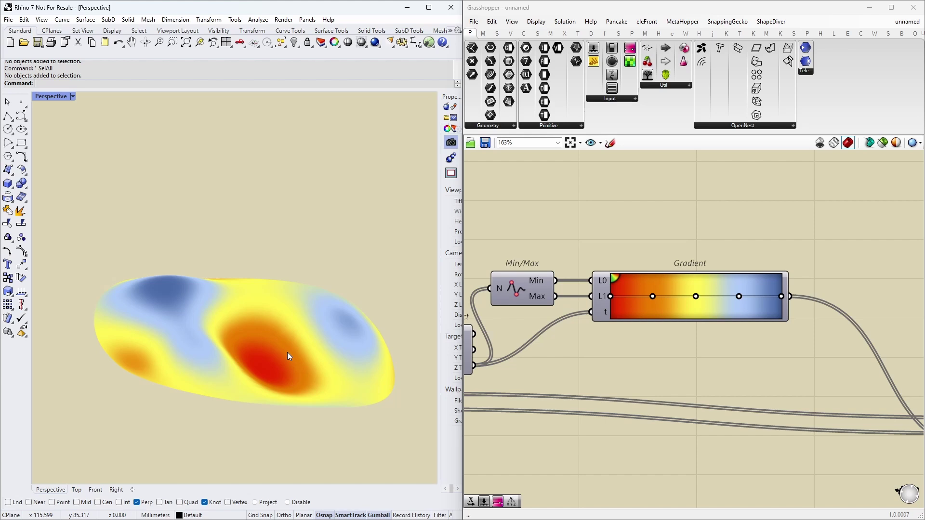
Apply the rainbow Gradient preset, orbit the mesh, then maximise the Turbo colormap blog window.
right_click(655, 284)
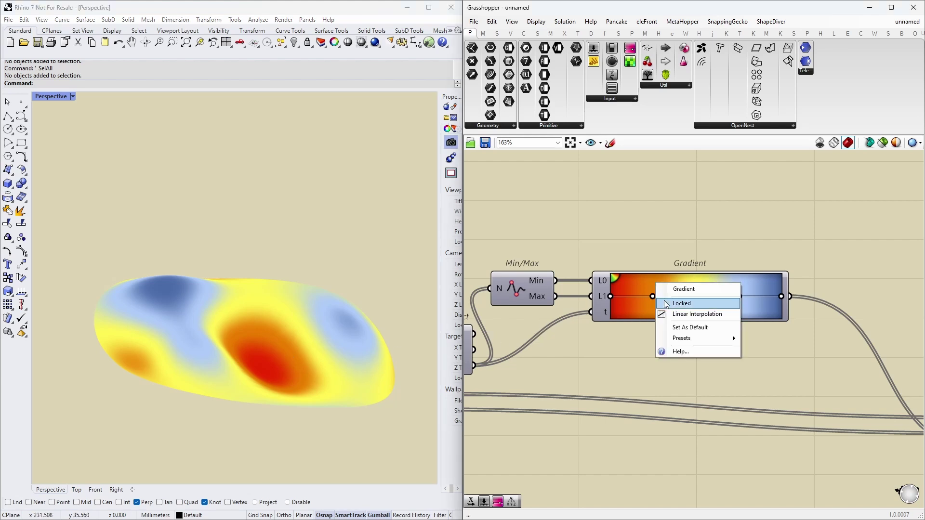
mouse_move(691, 340)
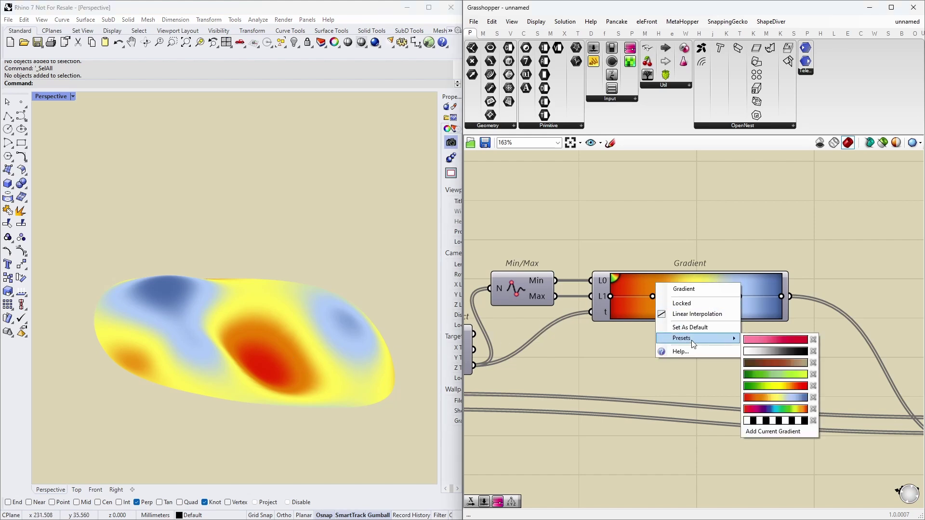
click(790, 409)
right_drag(224, 292, 208, 302)
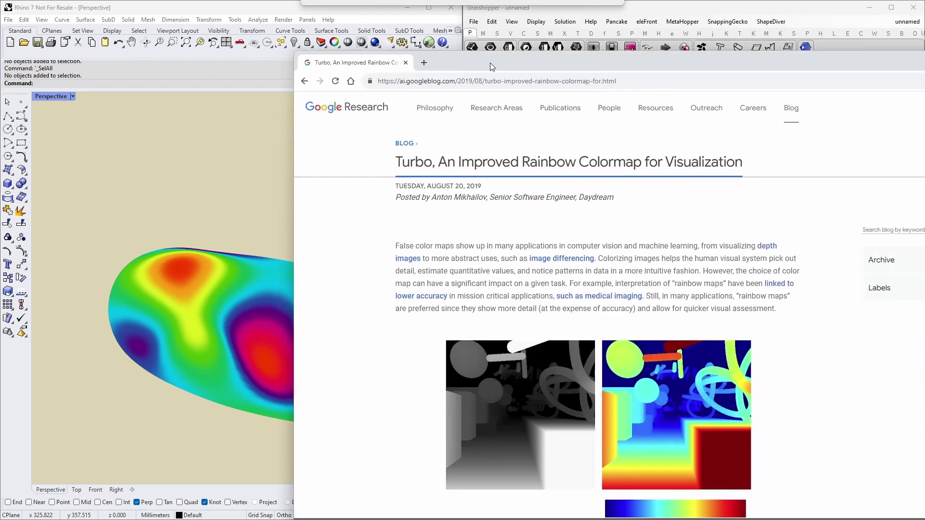
drag(490, 62, 462, 5)
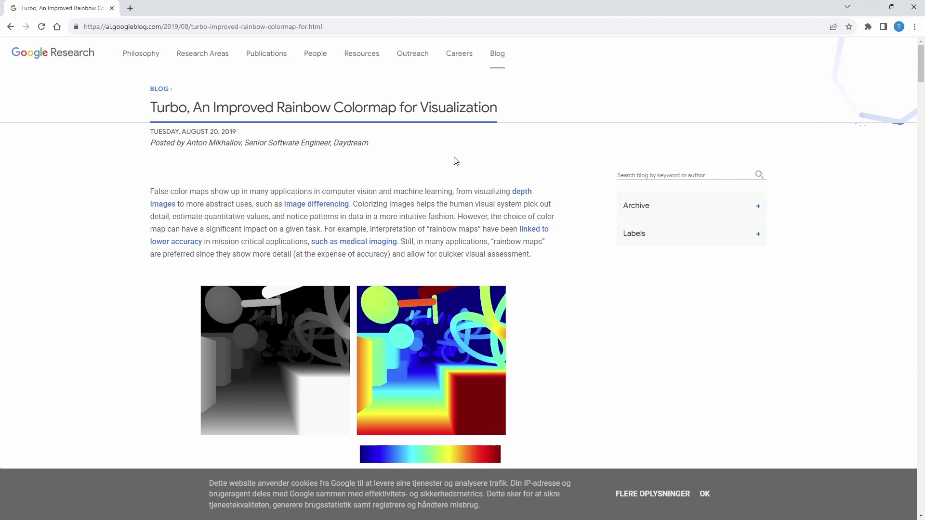
scroll(440, 188, down, 3)
scroll(440, 189, down, 6)
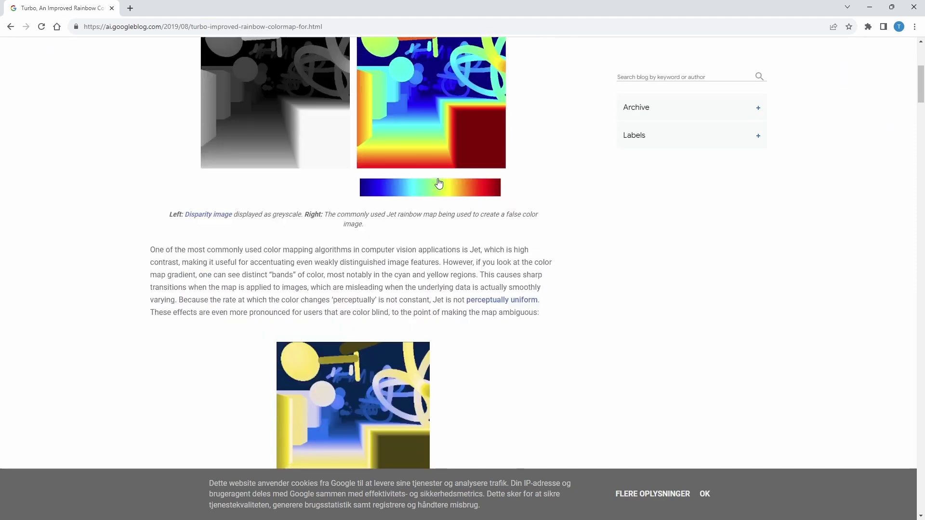
scroll(437, 181, down, 4)
scroll(438, 177, down, 5)
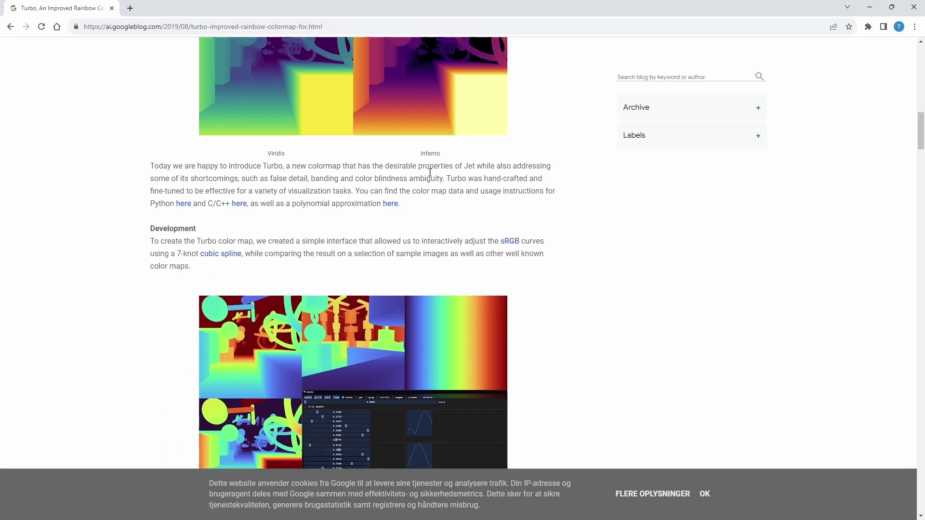
scroll(429, 178, down, 5)
scroll(426, 176, down, 2)
scroll(426, 177, down, 2)
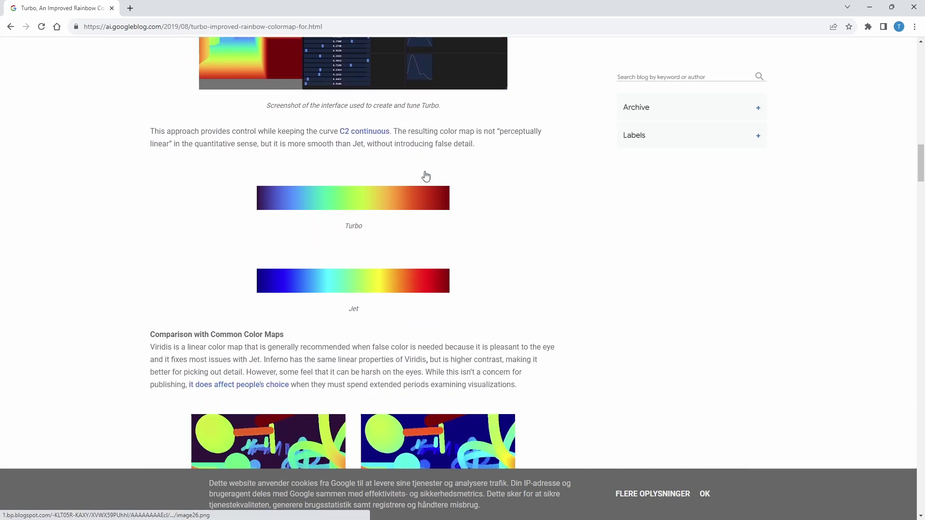
scroll(426, 173, down, 5)
scroll(426, 167, down, 2)
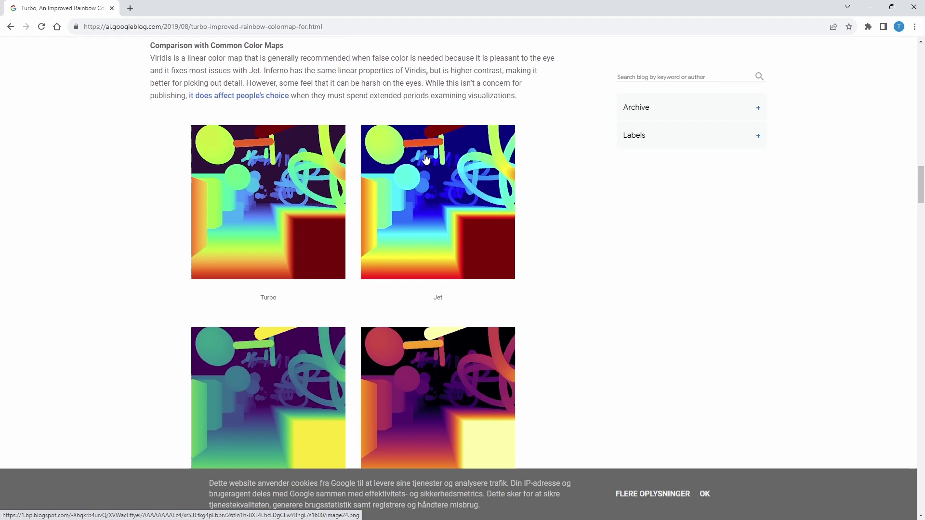
scroll(453, 293, down, 2)
scroll(451, 294, down, 13)
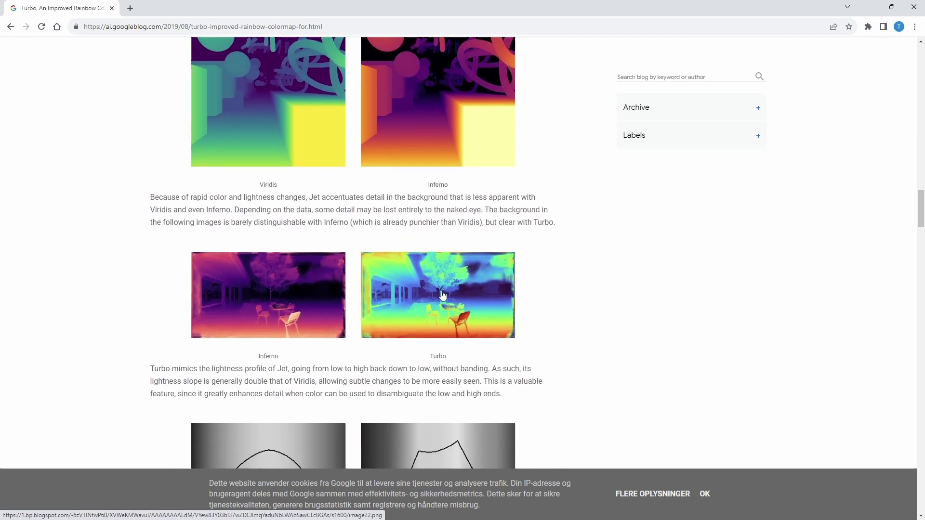
scroll(403, 213, down, 14)
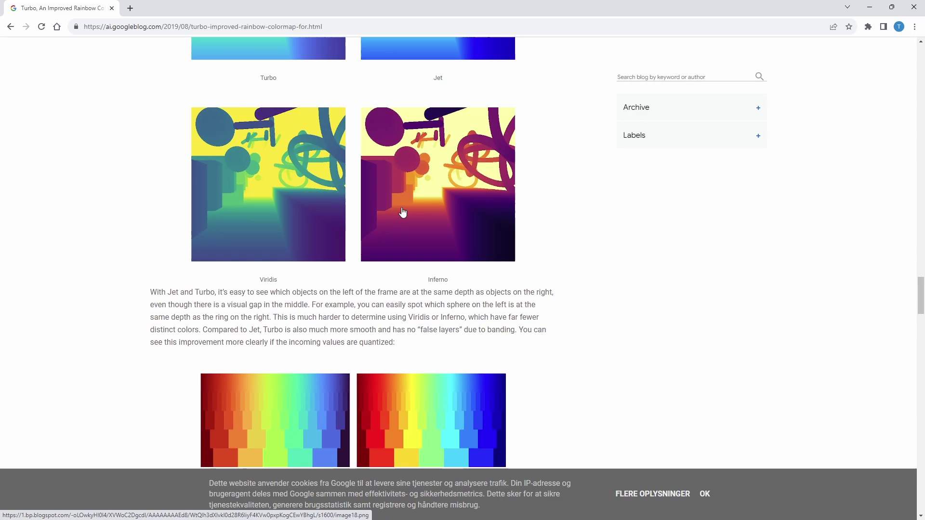
scroll(402, 214, down, 6)
scroll(402, 230, up, 5)
scroll(400, 232, up, 15)
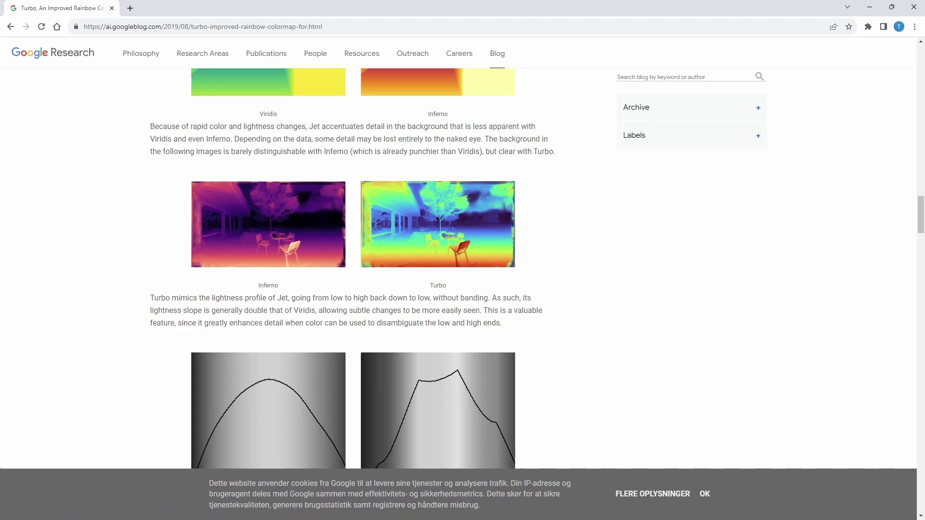
scroll(377, 259, up, 15)
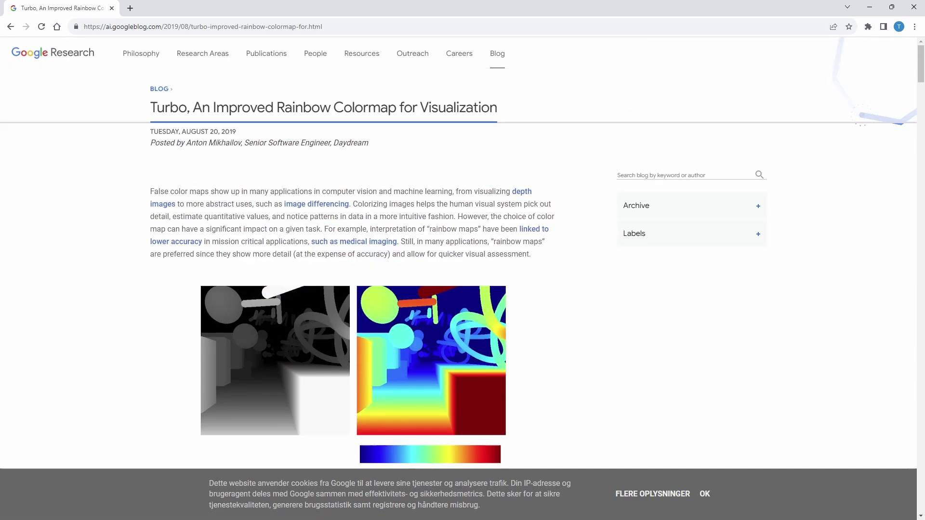
Maximise and scroll the Choosing Colormaps page, then maximise the GrasshopperMatplotlibGradients repo window.
key(alt+Tab)
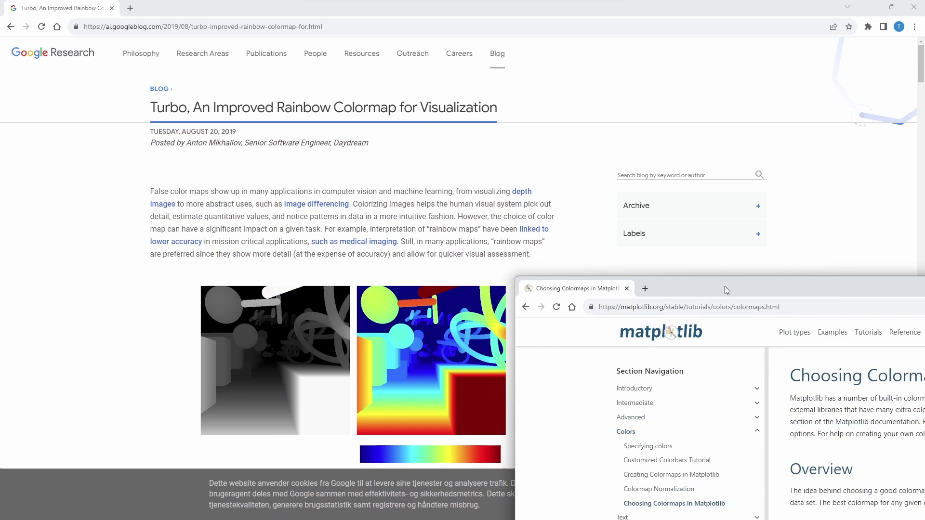
double_click(727, 290)
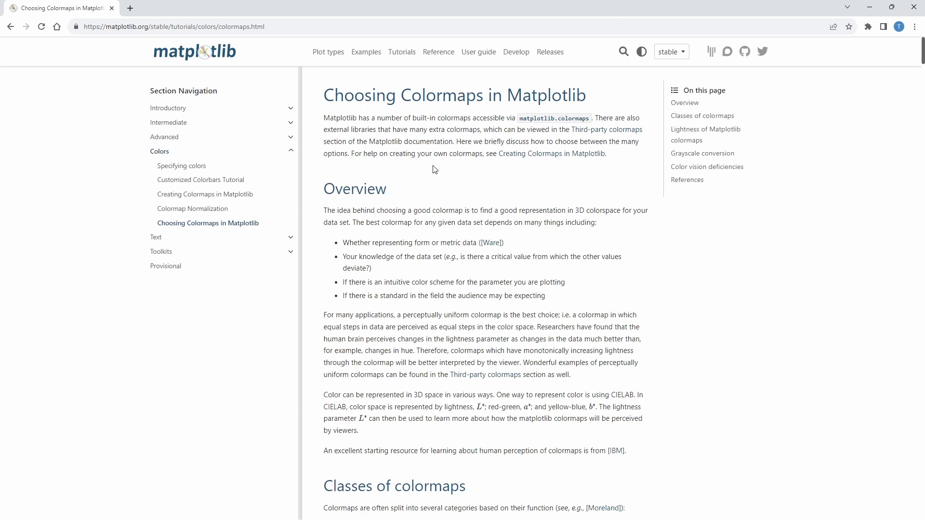
scroll(505, 142, down, 10)
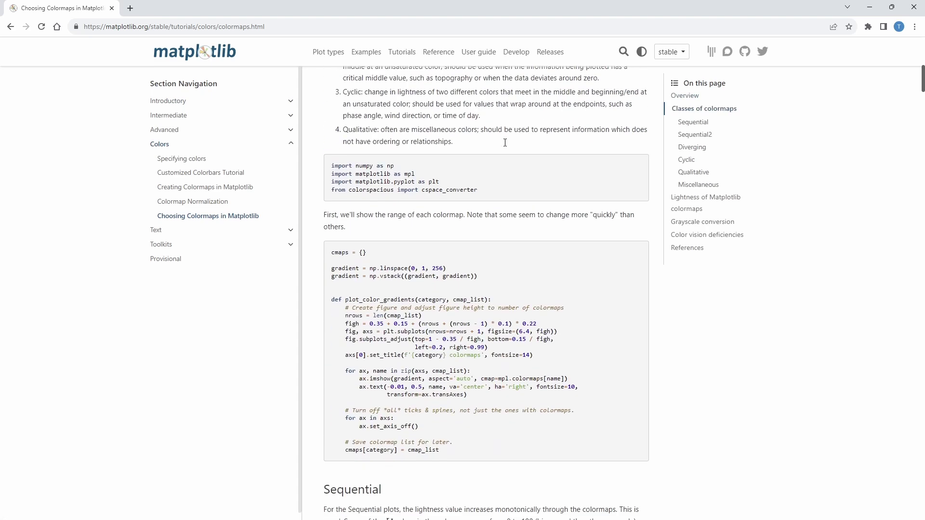
scroll(504, 142, down, 10)
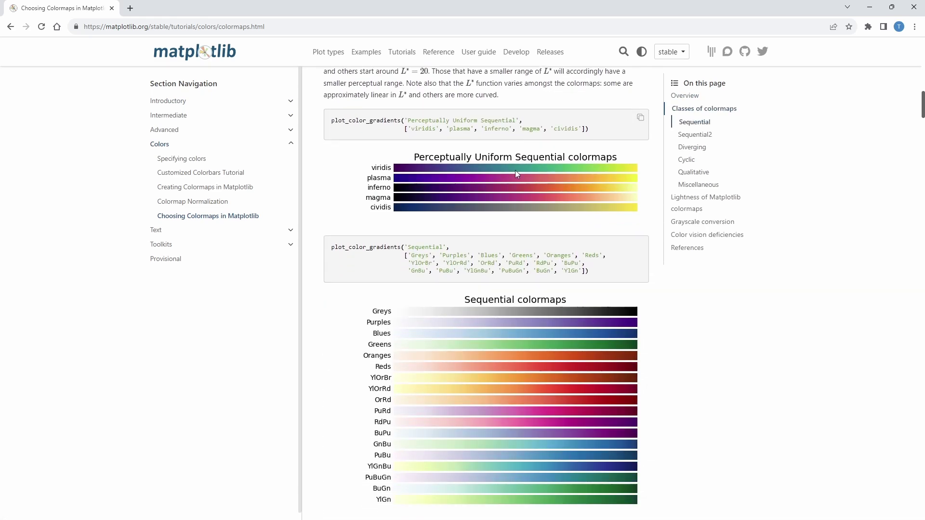
scroll(515, 170, down, 2)
scroll(519, 90, up, 1)
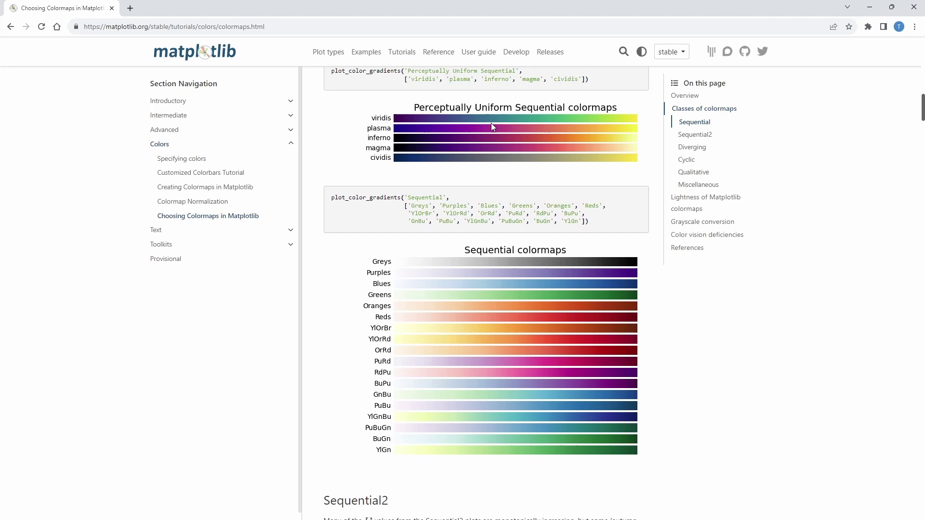
scroll(491, 126, down, 11)
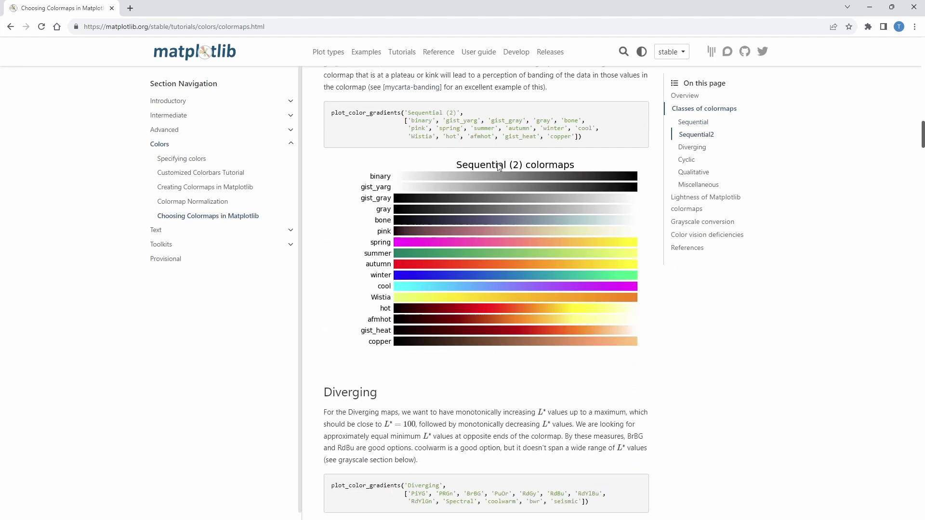
scroll(495, 165, down, 2)
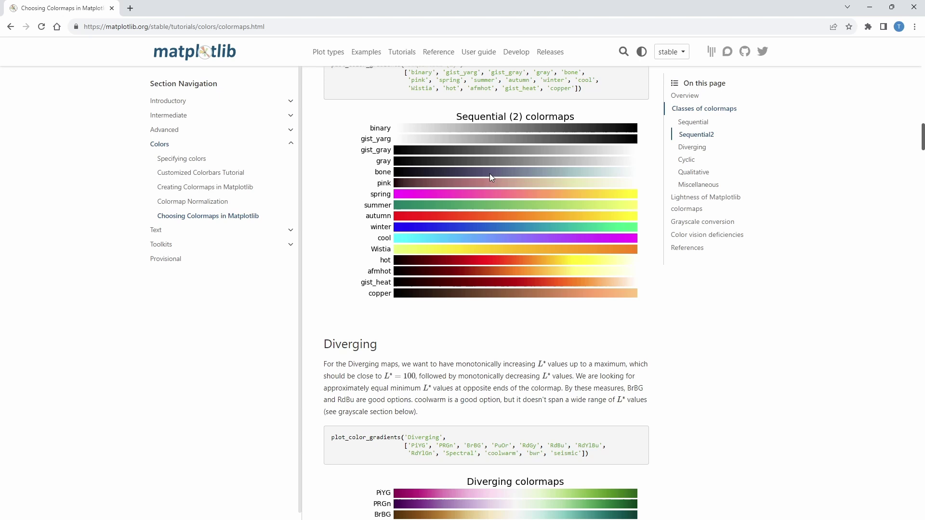
scroll(488, 156, down, 3)
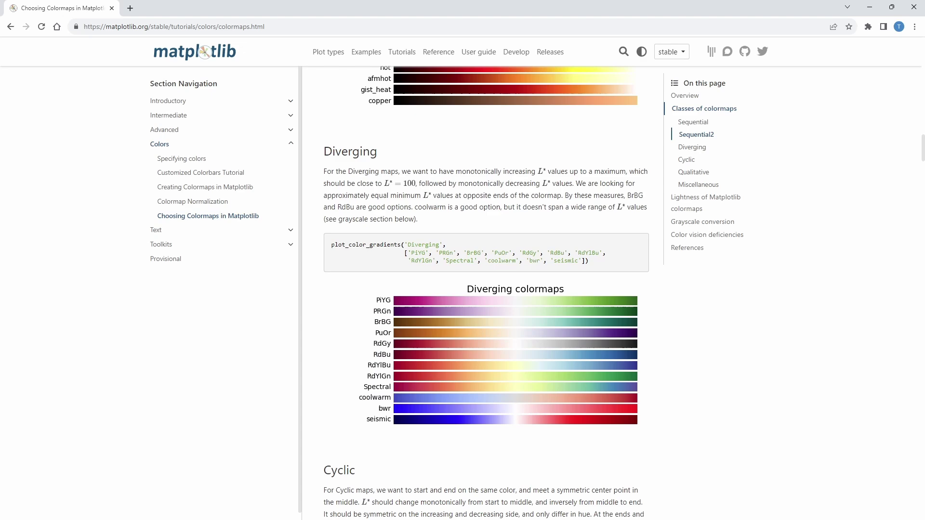
drag(924, 123, 458, 10)
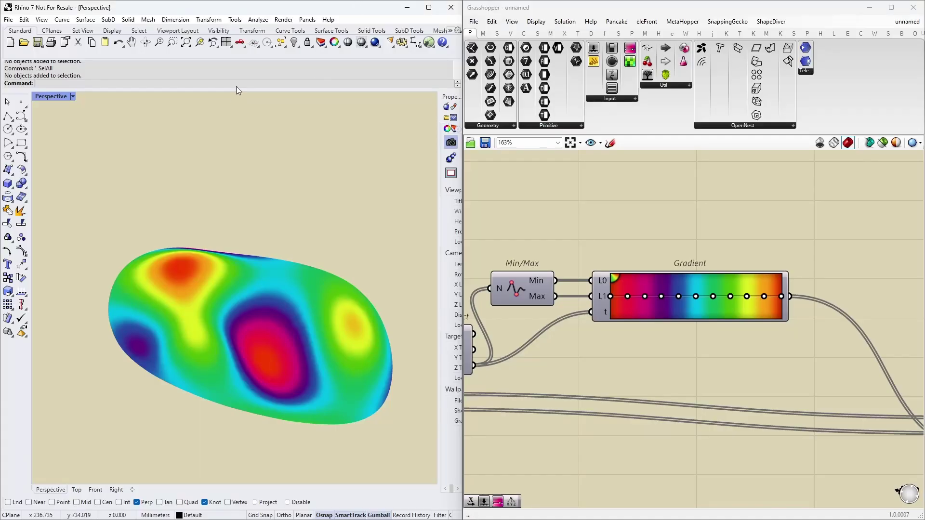
Run the GrasshopperFolders command and choose its Settings option.
text(Grasshopper)
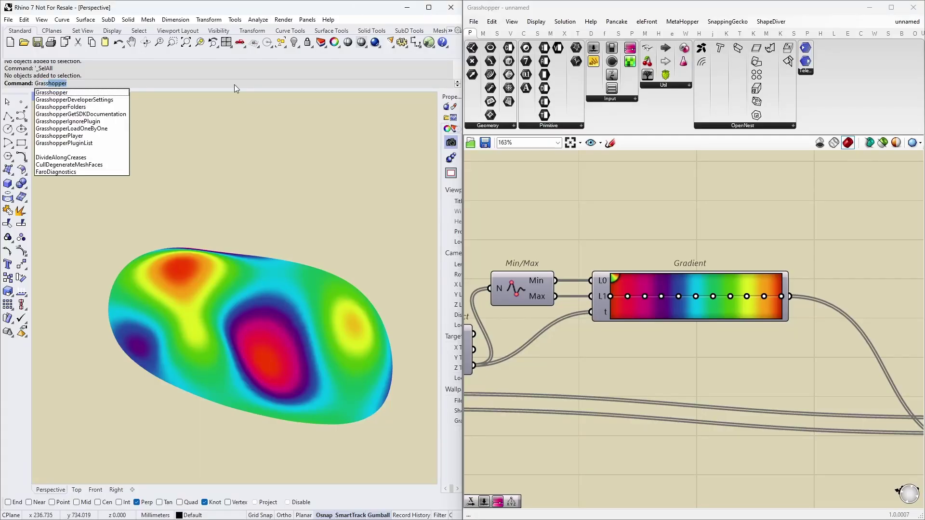
click(77, 107)
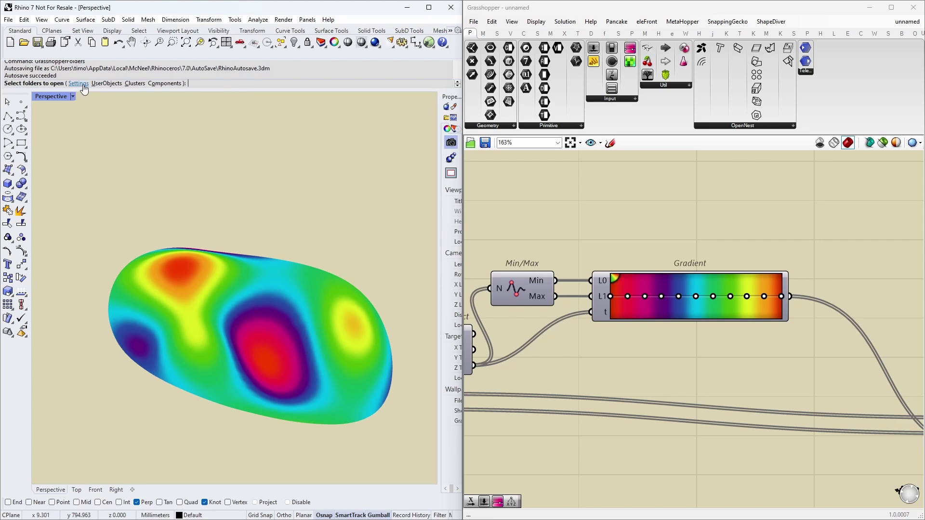
click(82, 85)
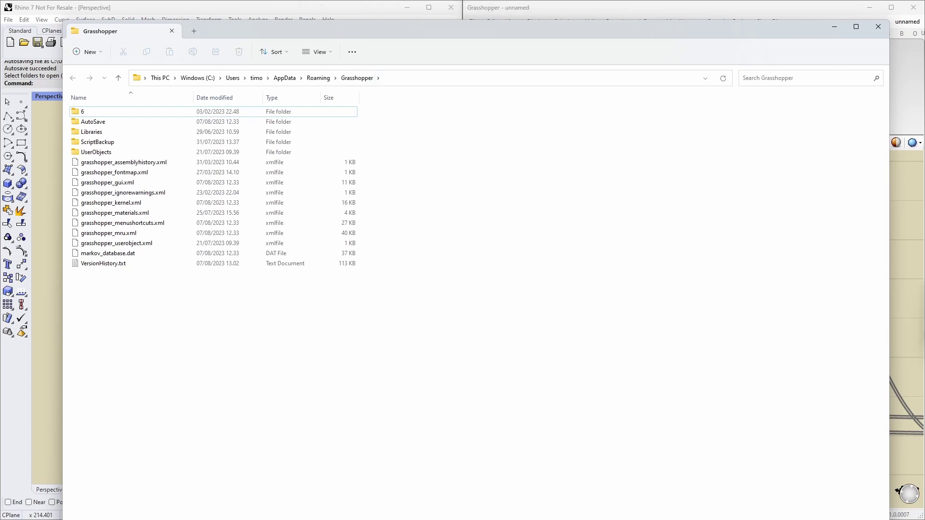
Open grasshopper_gradients.xml in the GitHub repository and download its raw file.
key(alt+Tab)
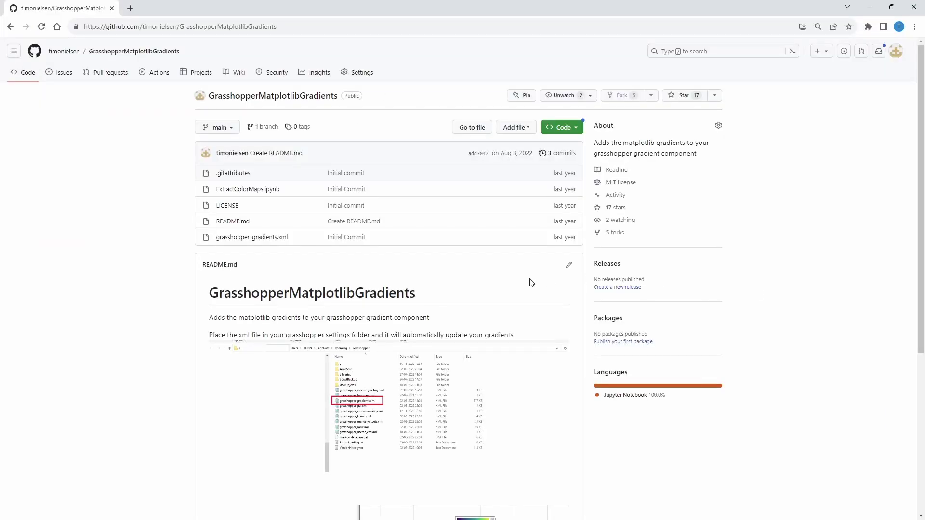
click(270, 244)
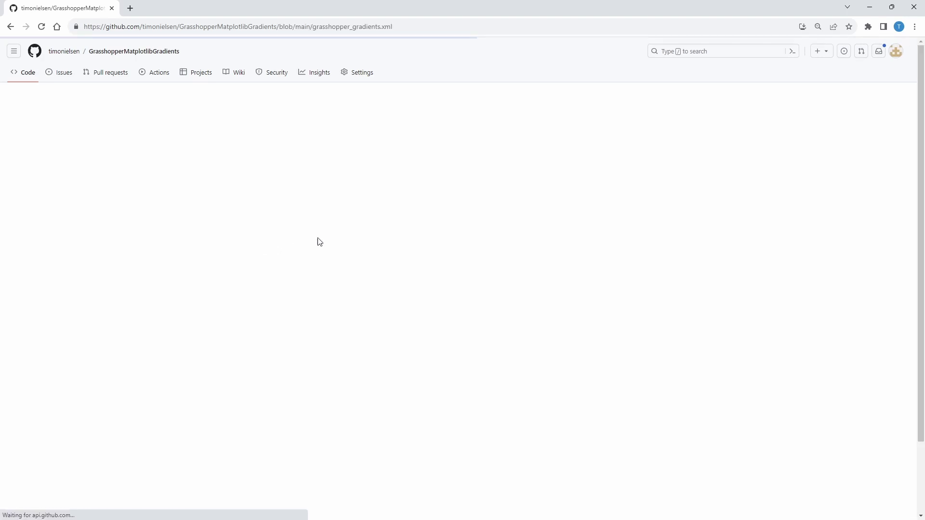
click(863, 148)
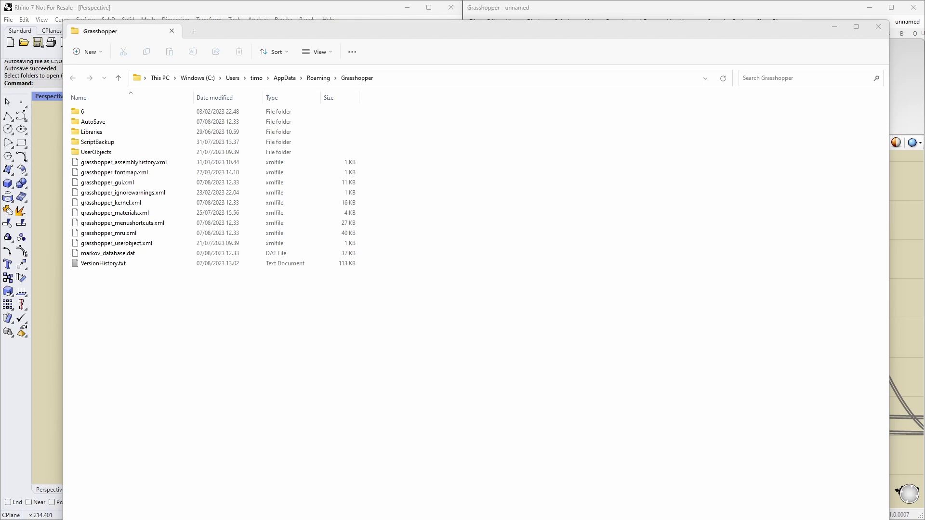
Drag the downloaded grasshopper_gradients.xml into the Grasshopper settings folder.
drag(750, 151, 349, 366)
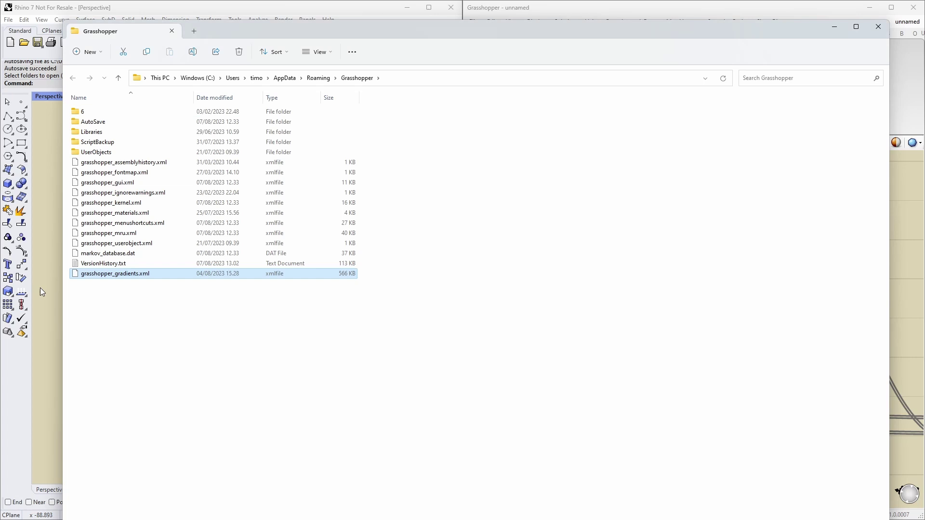
Close the settings folder and add a new Gradient component using the blue-to-red spectrum preset.
click(878, 26)
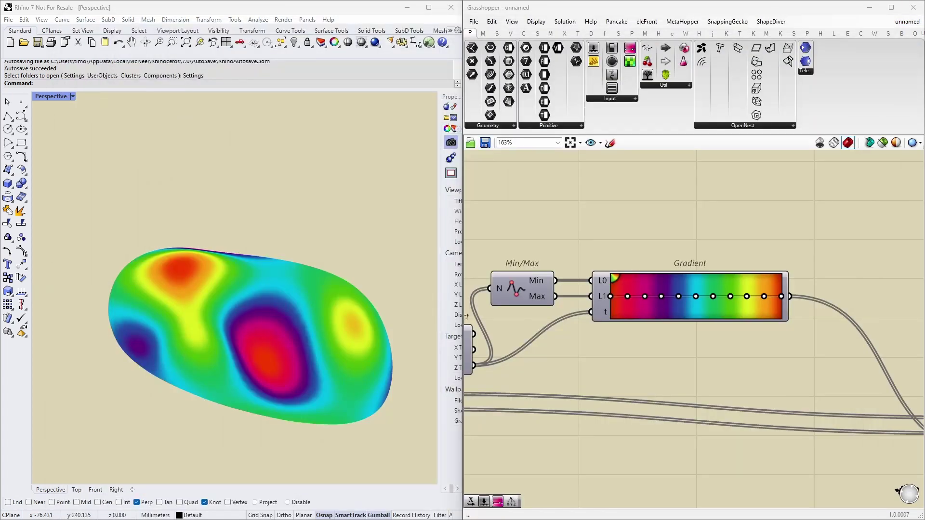
double_click(592, 212)
text(graid)
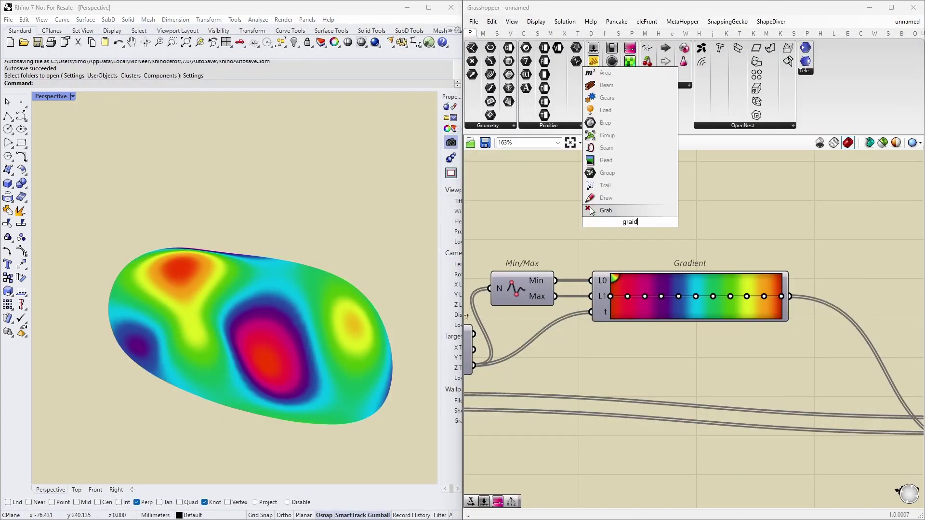
key(BackSpace)
key(BackSpace)
text(d)
key(Return)
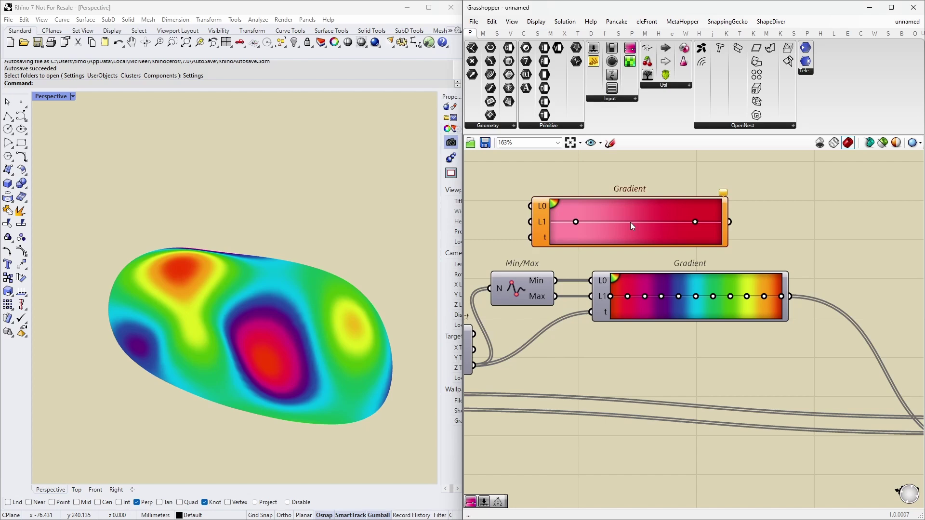
right_click(627, 222)
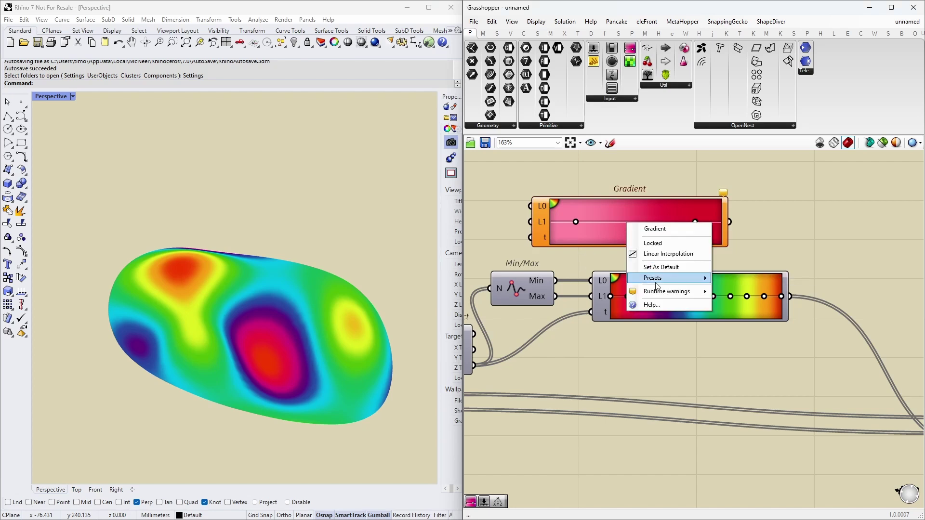
mouse_move(661, 282)
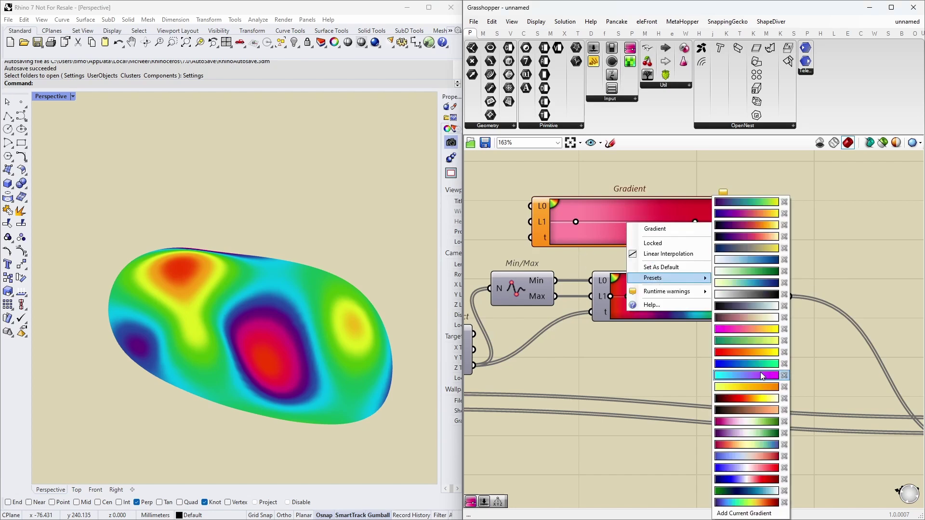
click(746, 503)
Wire Max and the height values into the new Gradient, and its output to the mesh colours.
drag(555, 297, 543, 241)
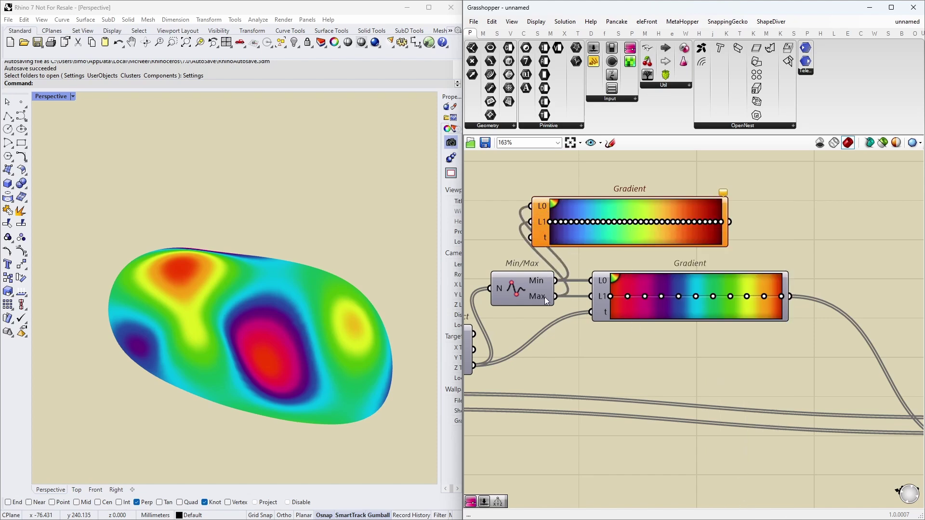
drag(475, 366, 551, 245)
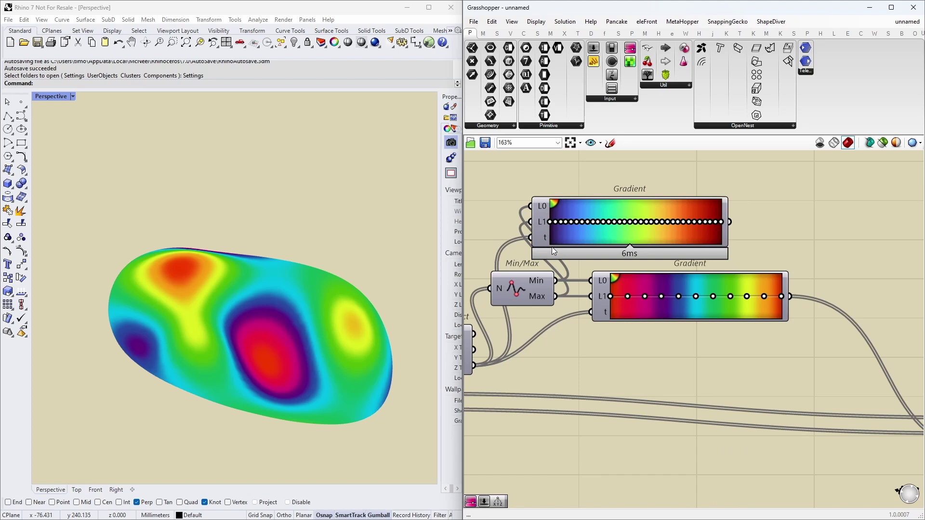
scroll(551, 247, down, 2)
drag(655, 216, 839, 381)
right_drag(244, 349, 213, 313)
scroll(213, 312, up, 3)
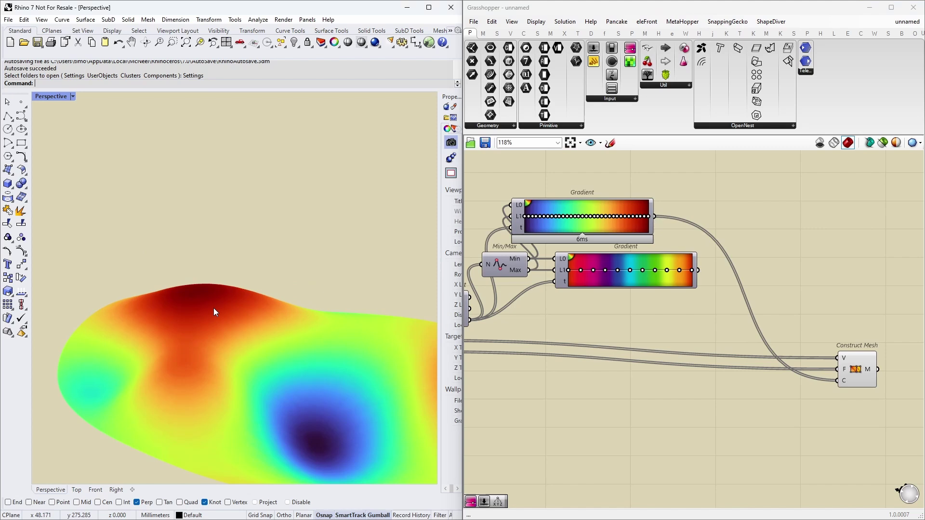
Switch the new Gradient to the dark purple inferno preset and view the mesh from above.
right_click(611, 212)
right_click(594, 208)
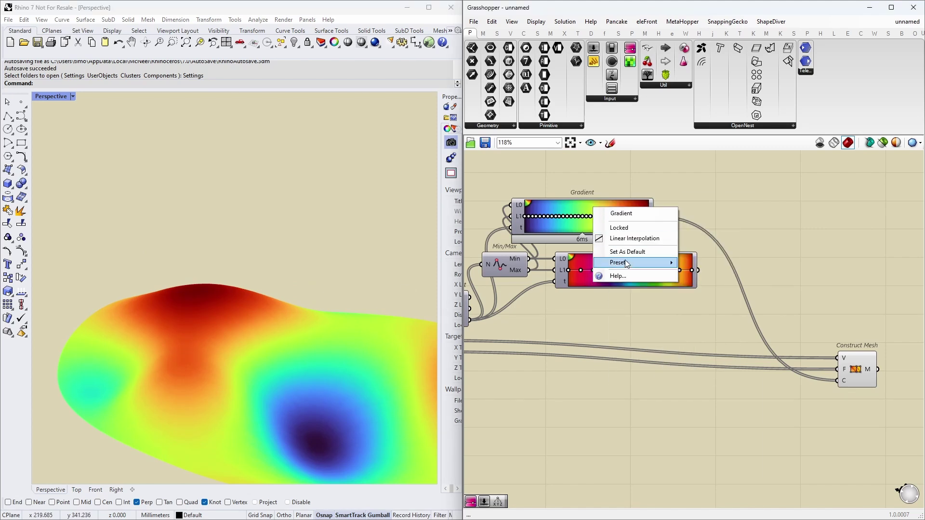
mouse_move(627, 263)
click(725, 225)
right_drag(258, 279, 267, 311)
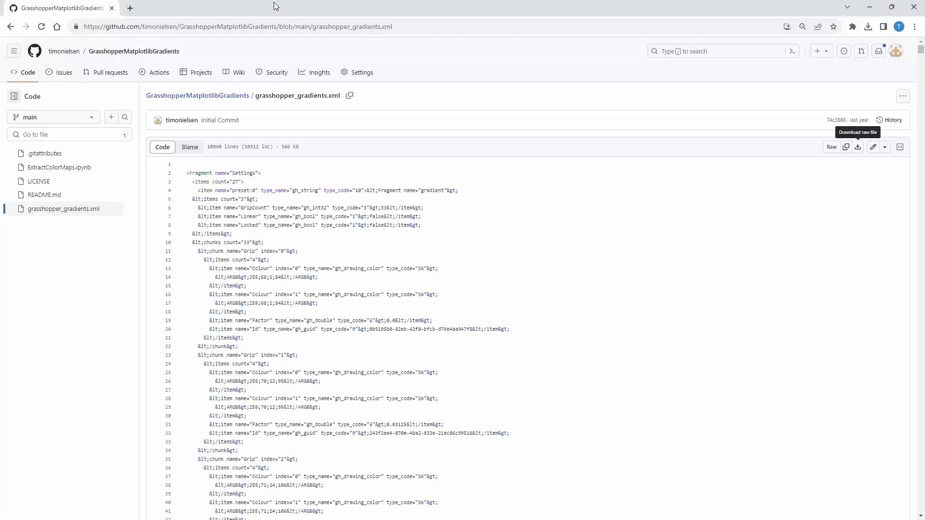
Go back to the repository, open ExtractColorMaps.ipynb and scroll through its code cells.
click(12, 28)
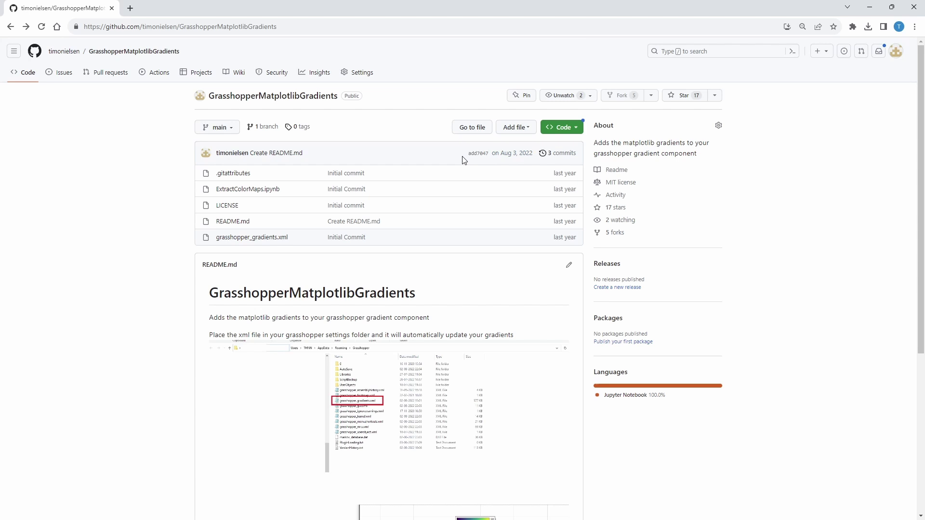
click(276, 193)
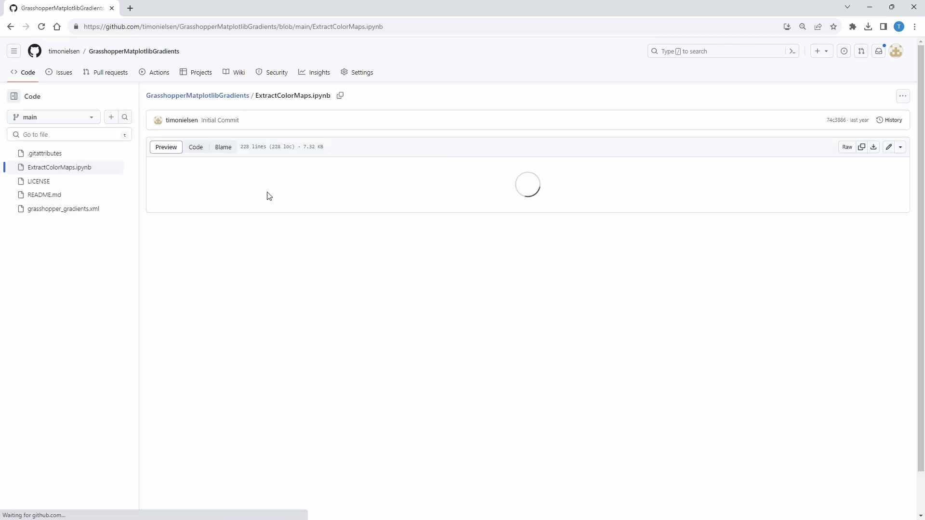
scroll(511, 260, down, 9)
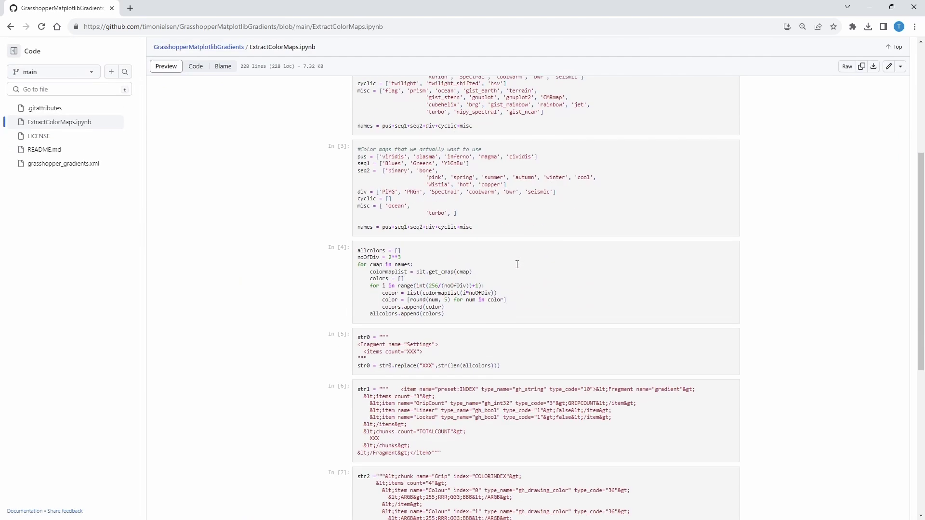
scroll(380, 114, up, 5)
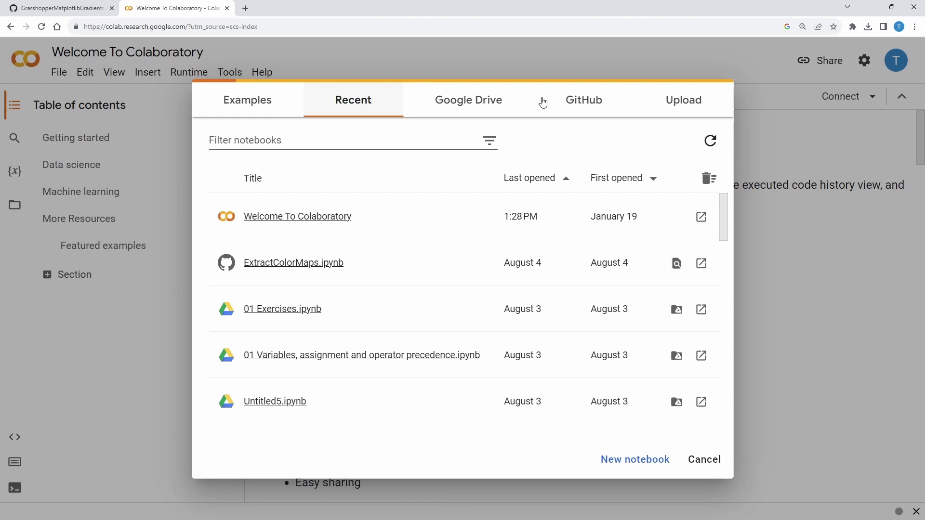
Paste the notebook's GitHub URL into Colab's GitHub tab and open ExtractColorMaps.ipynb.
click(572, 106)
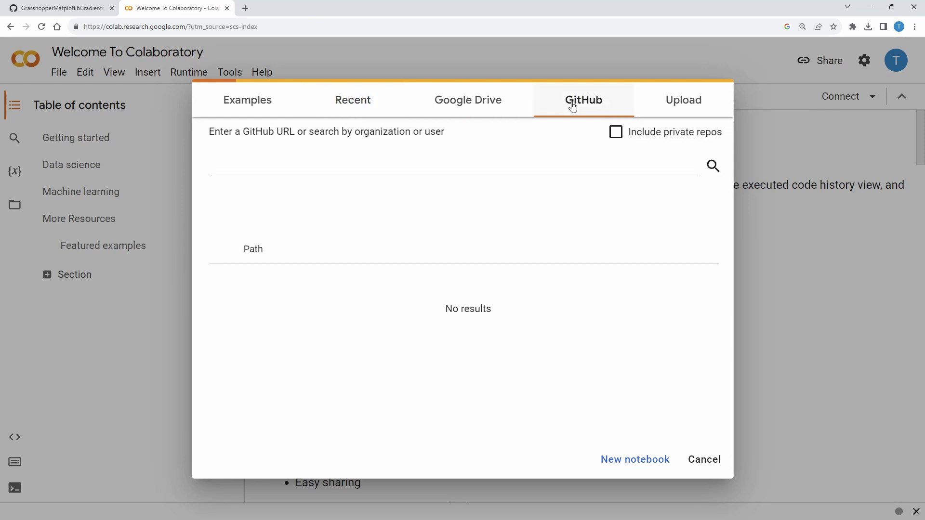
click(77, 9)
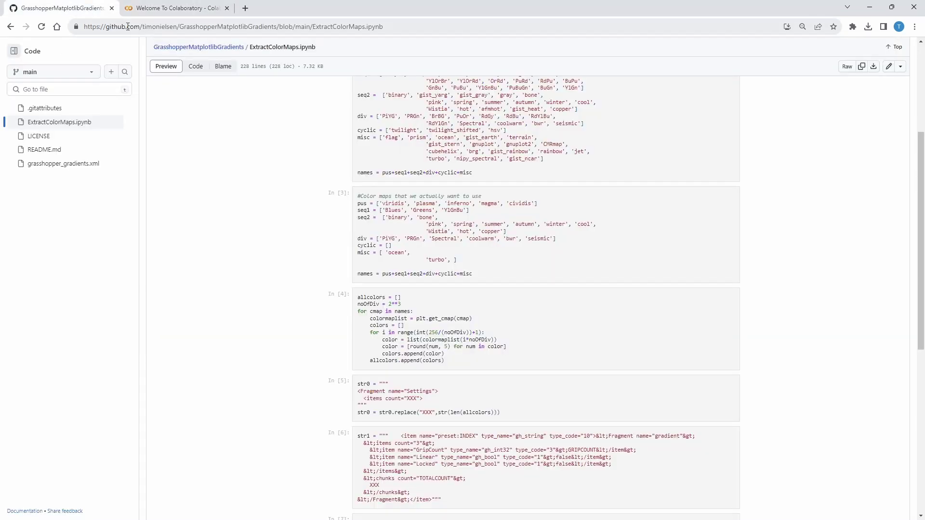
click(178, 28)
key(ctrl+c)
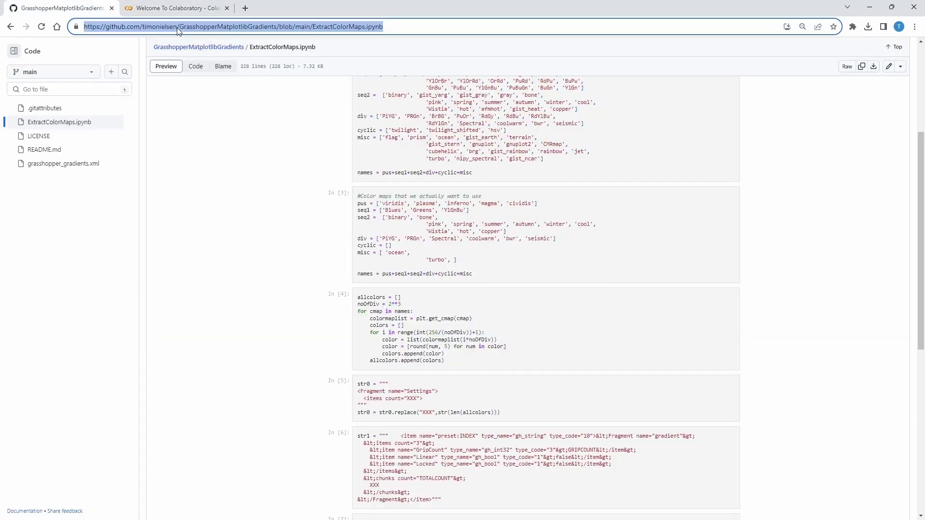
click(197, 9)
click(453, 169)
key(ctrl+v)
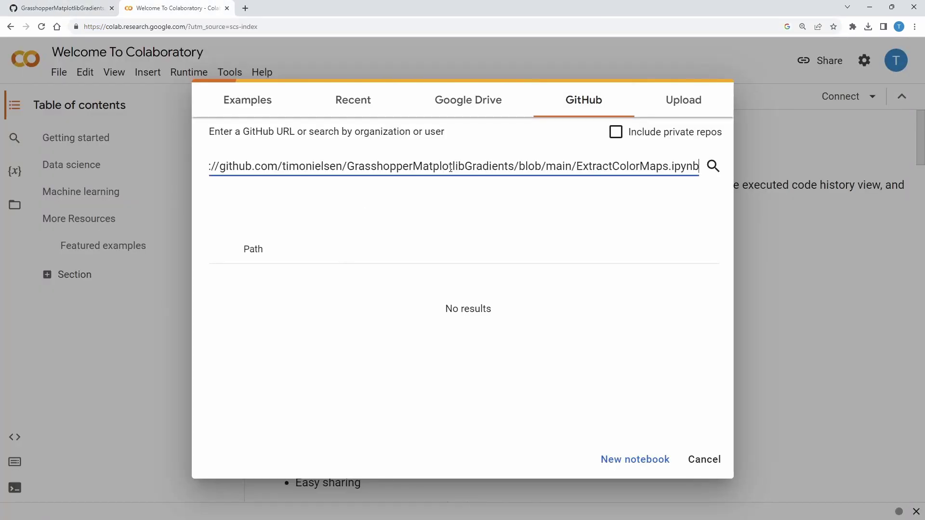
click(713, 166)
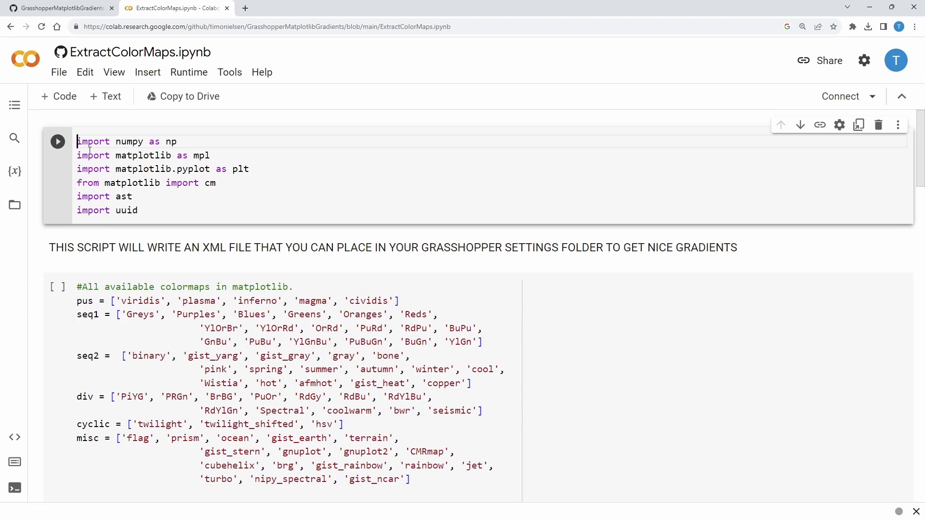
Run the first cell, confirm Run anyway, then Run all cells and scroll through the outputs.
click(58, 143)
click(629, 341)
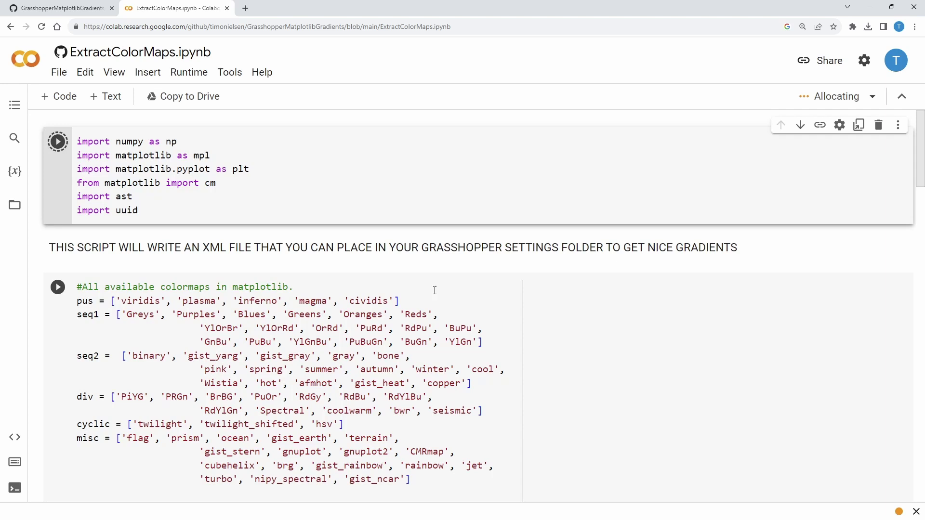
click(188, 73)
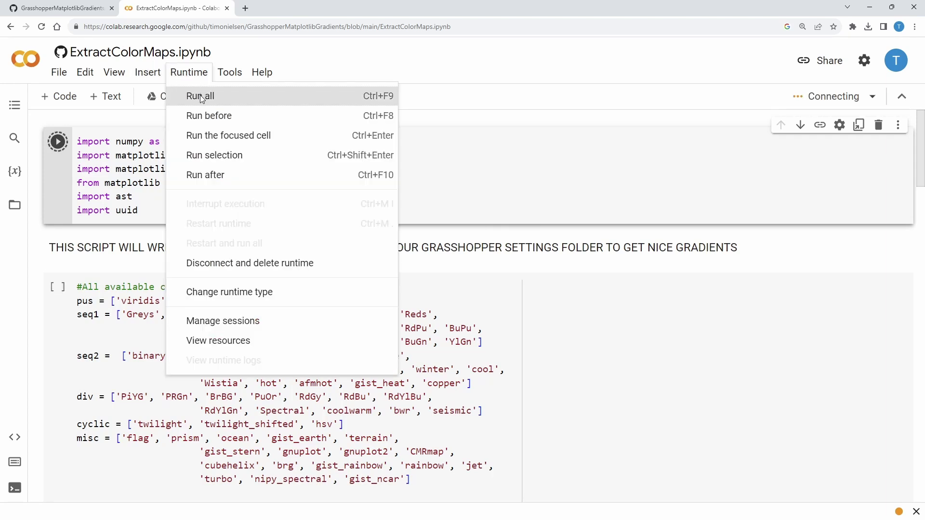
click(200, 95)
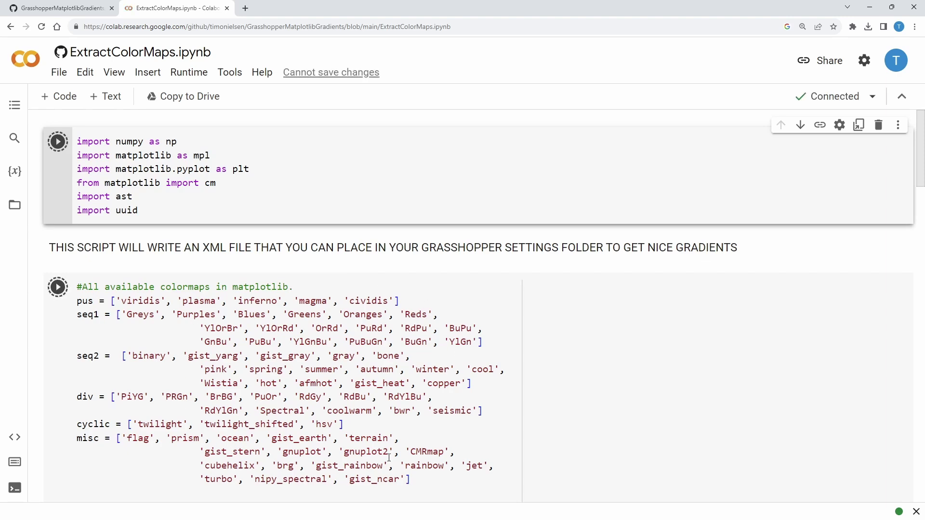
scroll(277, 333, down, 1)
scroll(188, 242, down, 1)
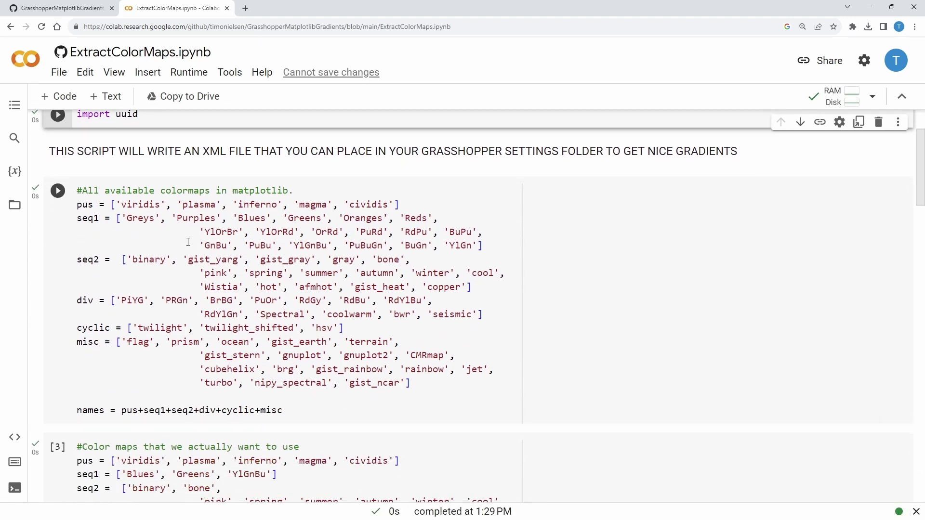
scroll(282, 231, down, 8)
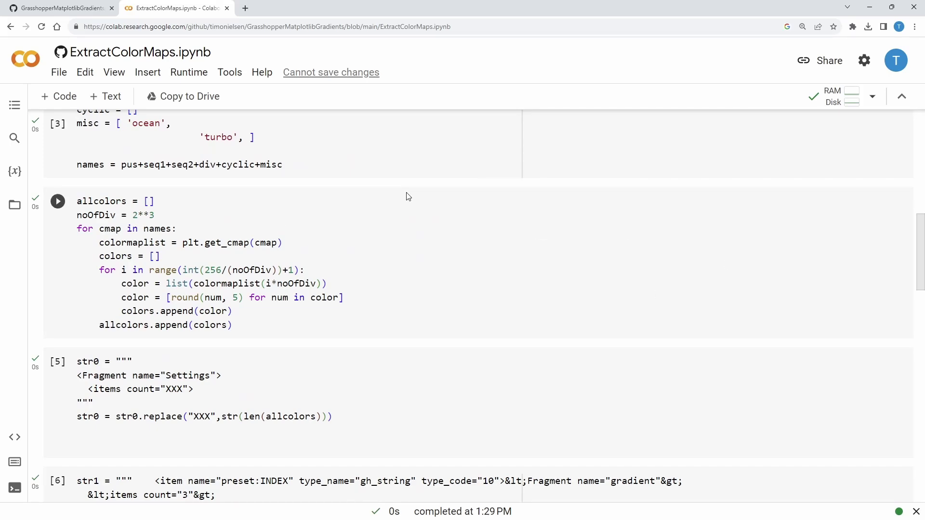
scroll(407, 195, down, 6)
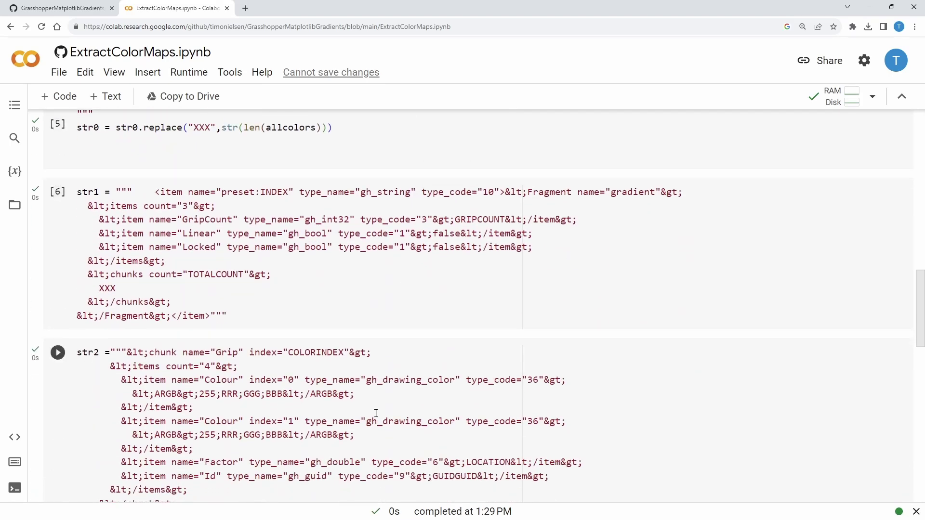
scroll(361, 385, down, 4)
scroll(296, 325, up, 1)
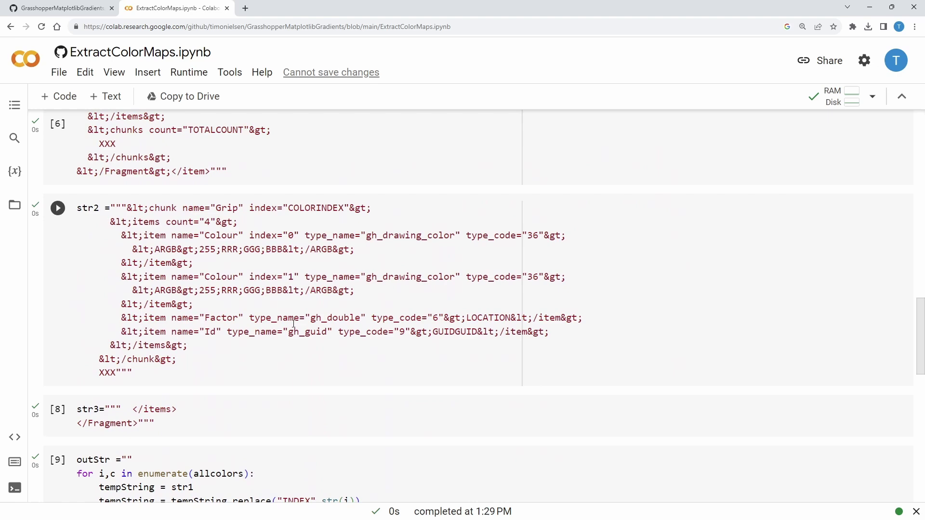
scroll(283, 322, up, 8)
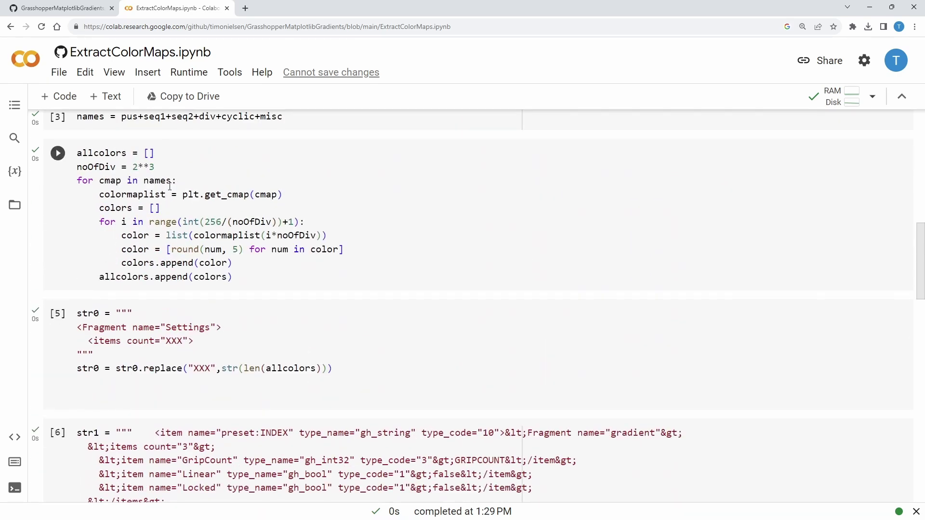
Inspect the noOfDiv expression to confirm it evaluates to 8.
drag(172, 167, 77, 167)
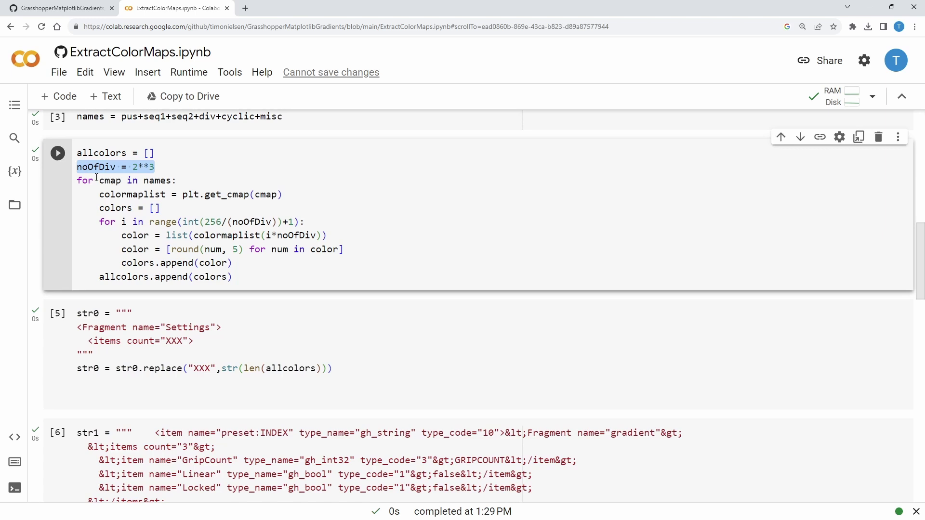
mouse_move(97, 175)
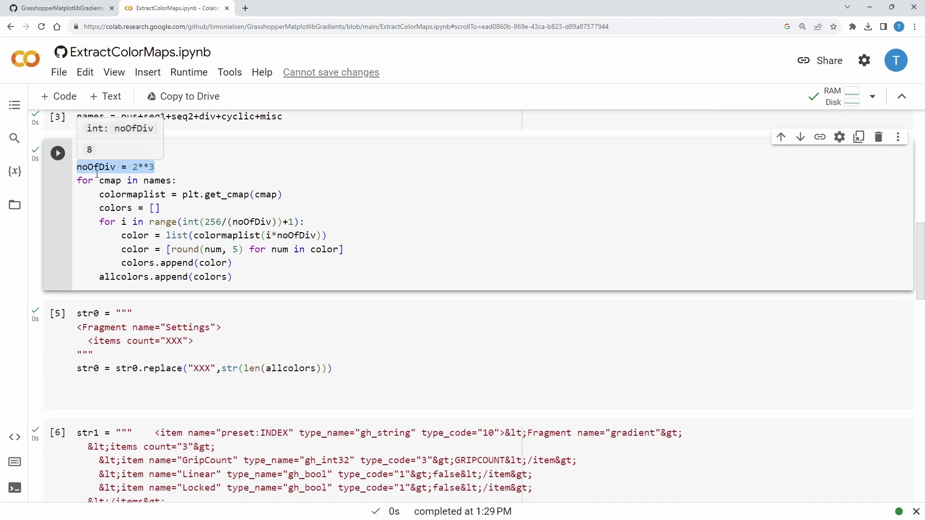
click(178, 173)
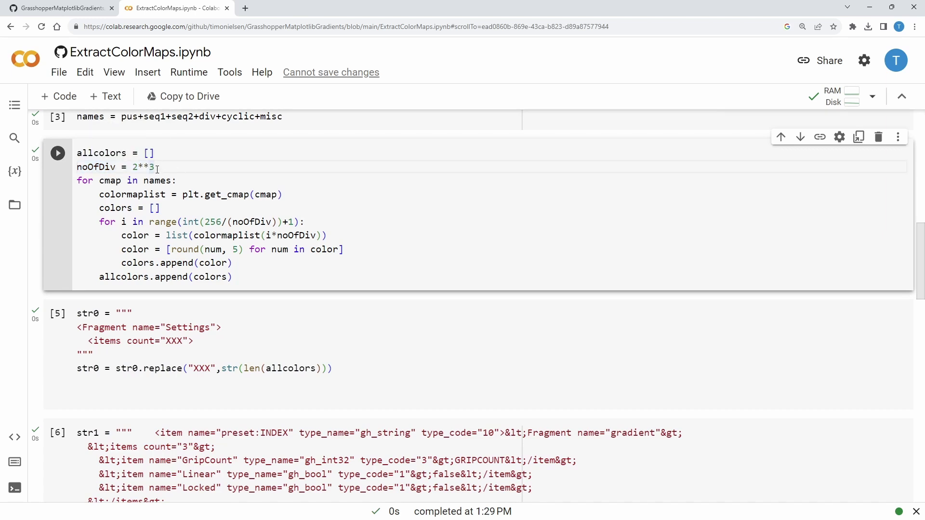
drag(149, 166, 161, 168)
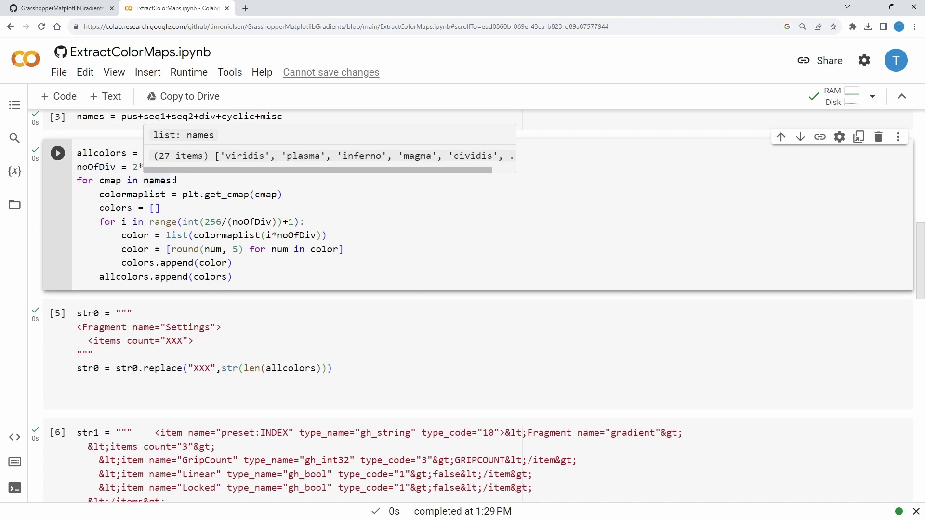
mouse_move(321, 251)
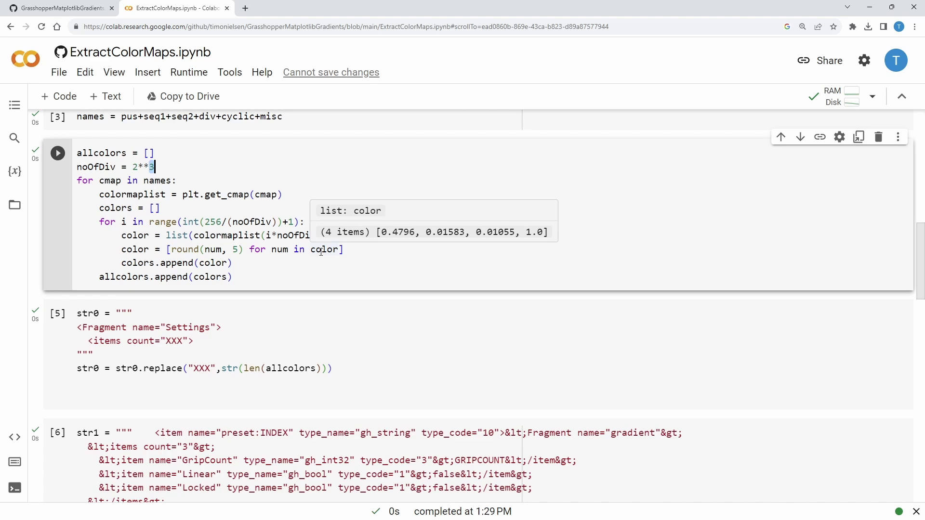
scroll(185, 245, down, 12)
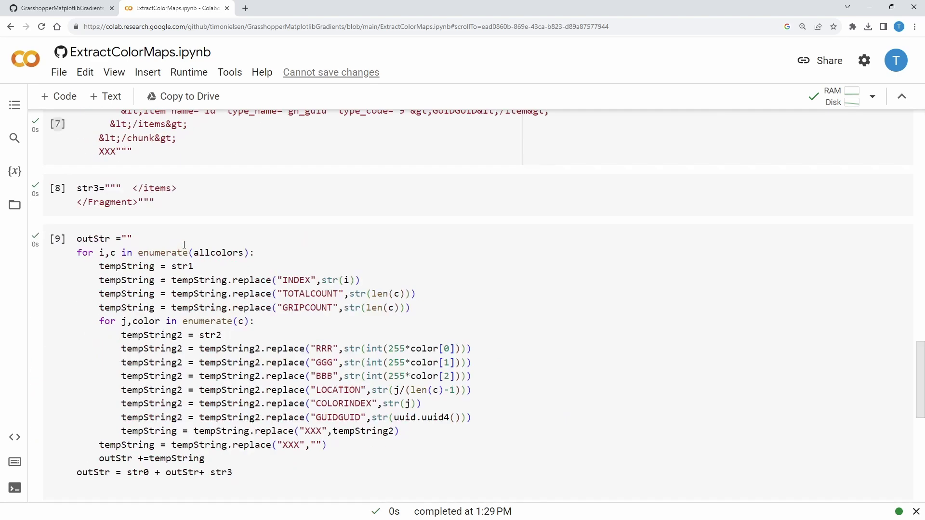
scroll(185, 245, down, 8)
scroll(186, 248, up, 2)
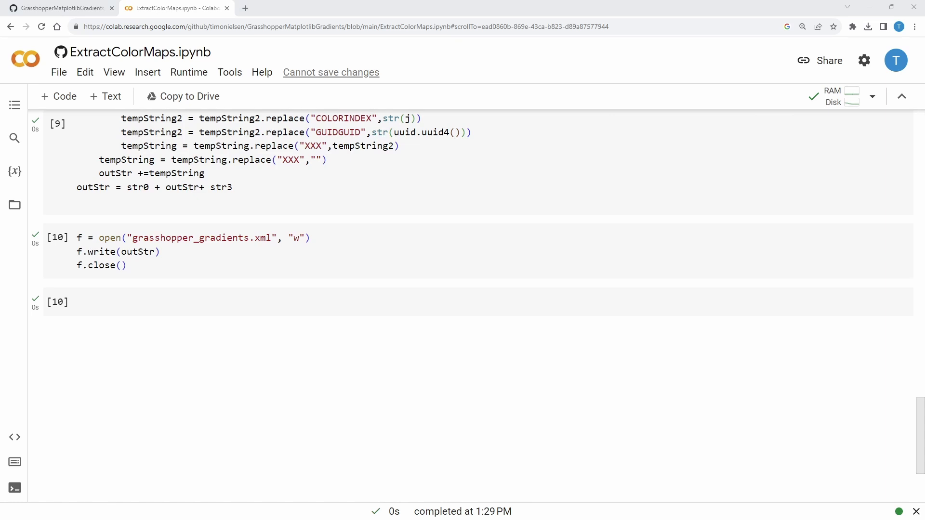
Add a final cell running files.download('grasshopper_gradients.xml') and run it to download the XML.
click(96, 303)
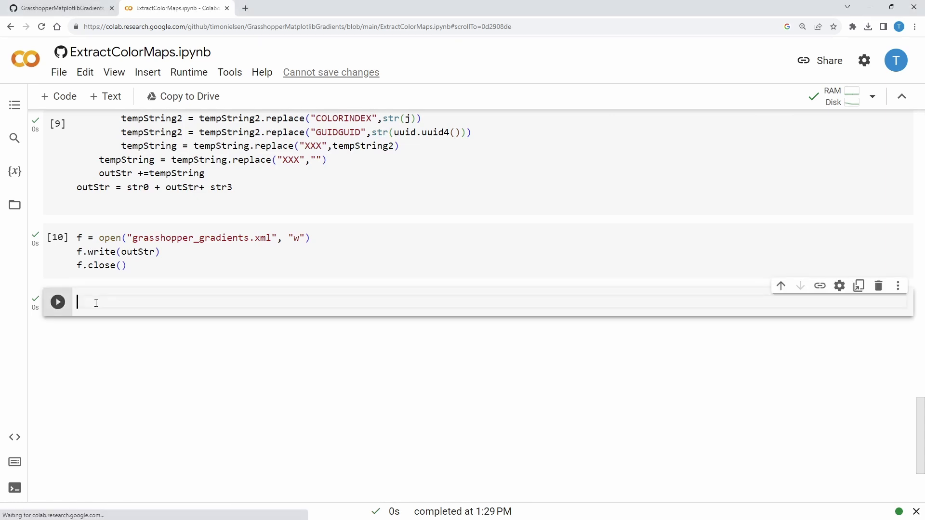
text(from google.colab import files files.download('example.txt'))
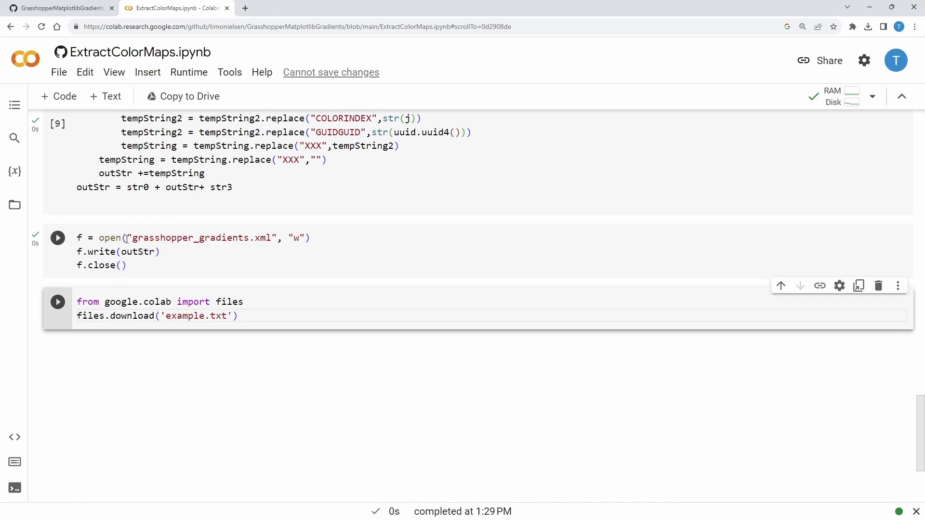
drag(126, 240, 277, 240)
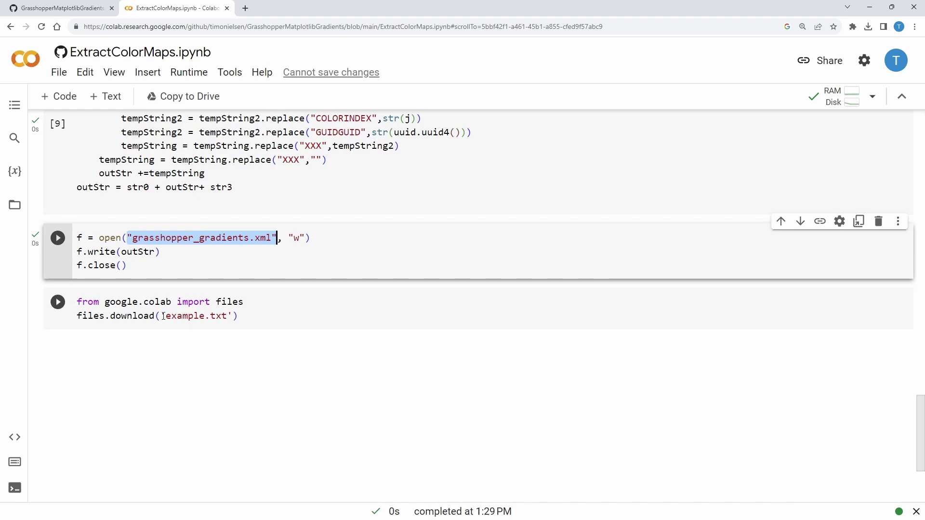
key(ctrl+c)
click(163, 316)
drag(163, 316, 238, 316)
key(ctrl+v)
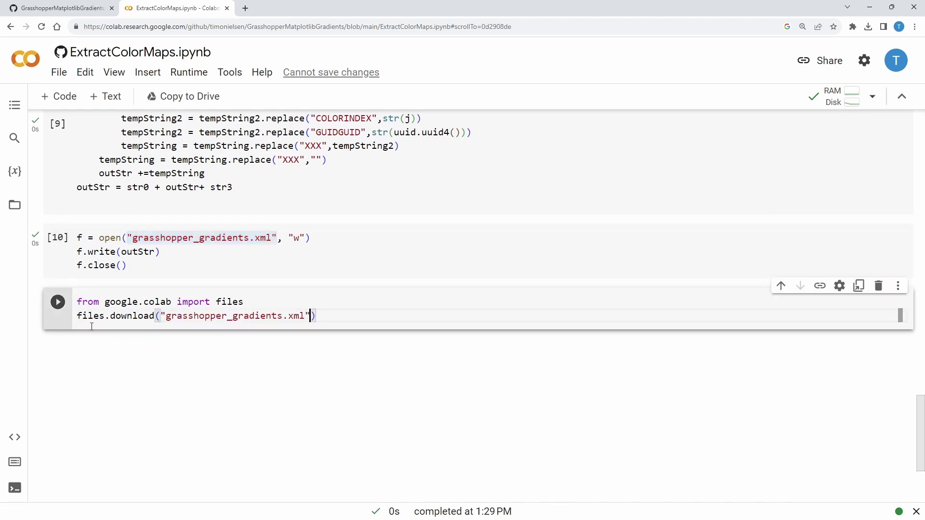
click(59, 304)
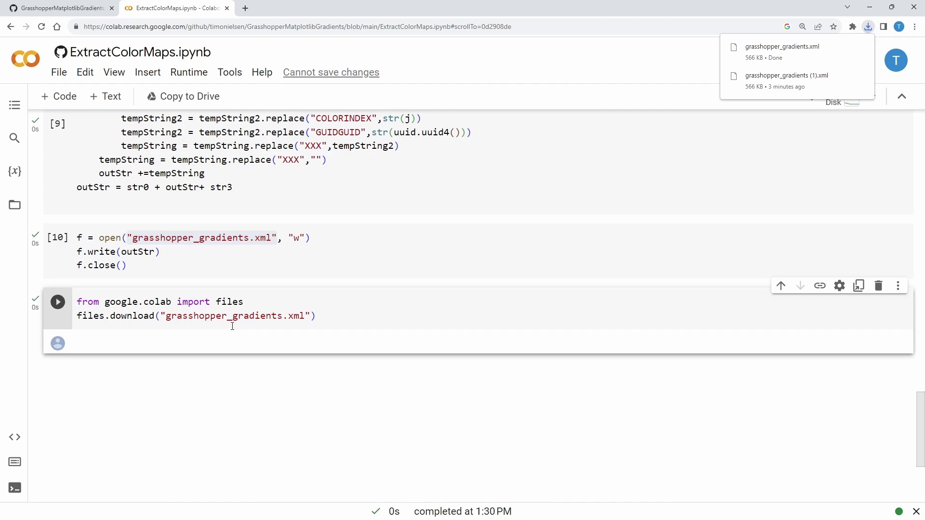
Change noOfDiv from 2**3 to 2**5 in the allcolors cell.
scroll(219, 314, up, 15)
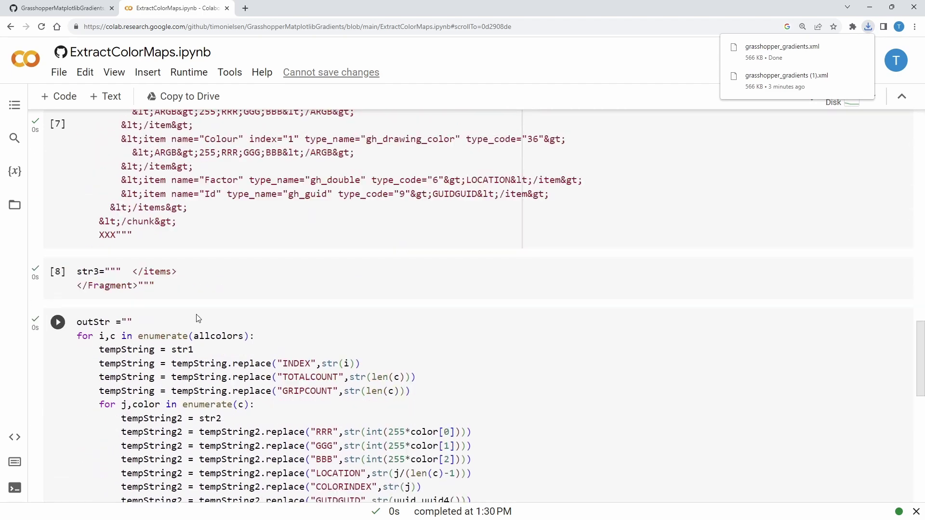
scroll(141, 273, up, 4)
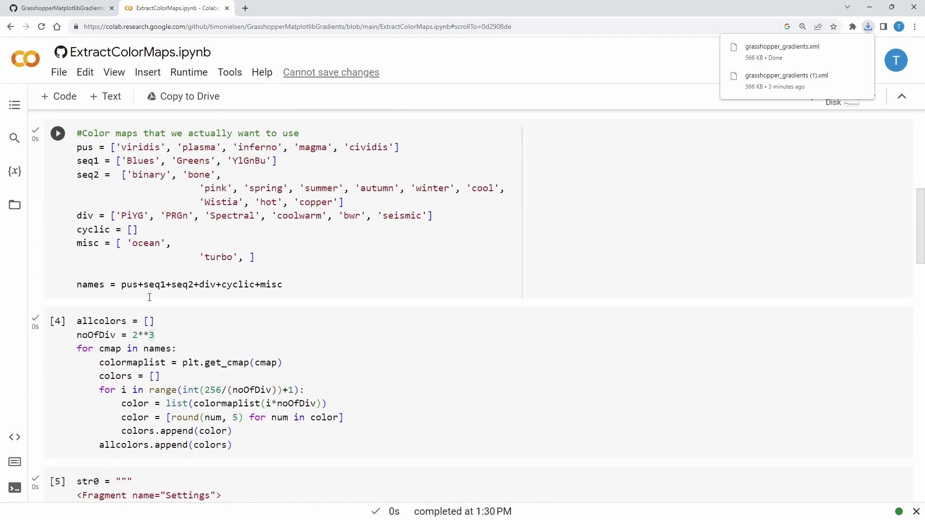
click(165, 336)
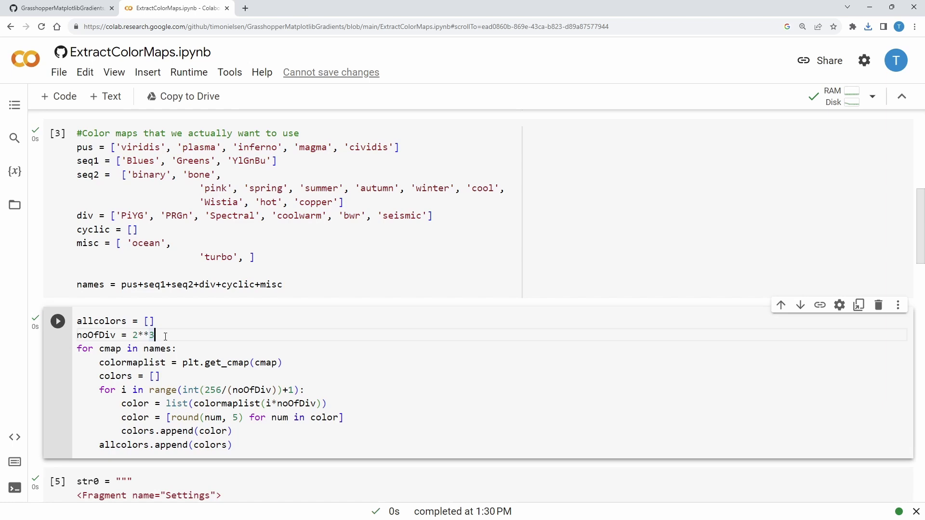
key(BackSpace)
text(5)
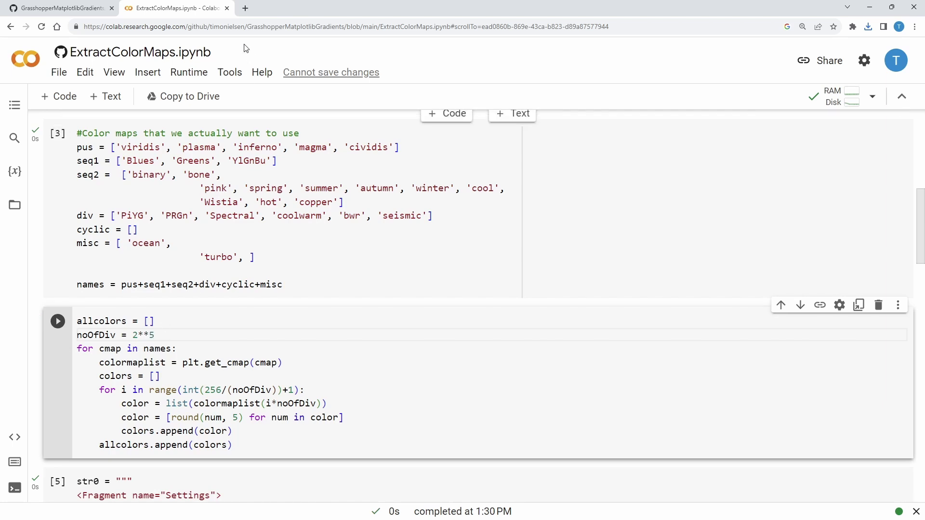
Rerun the whole notebook with Runtime > Run all to regenerate grasshopper_gradients.xml.
click(188, 72)
click(223, 94)
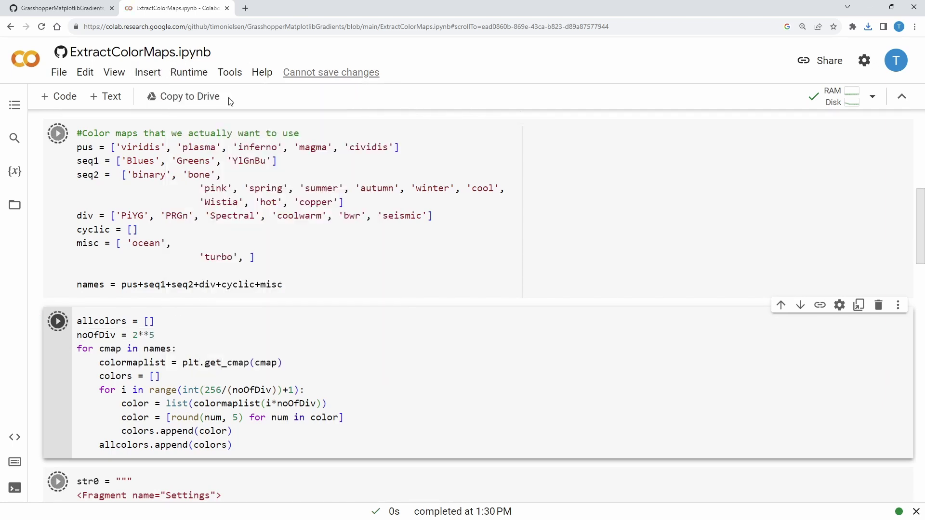
scroll(435, 212, down, 10)
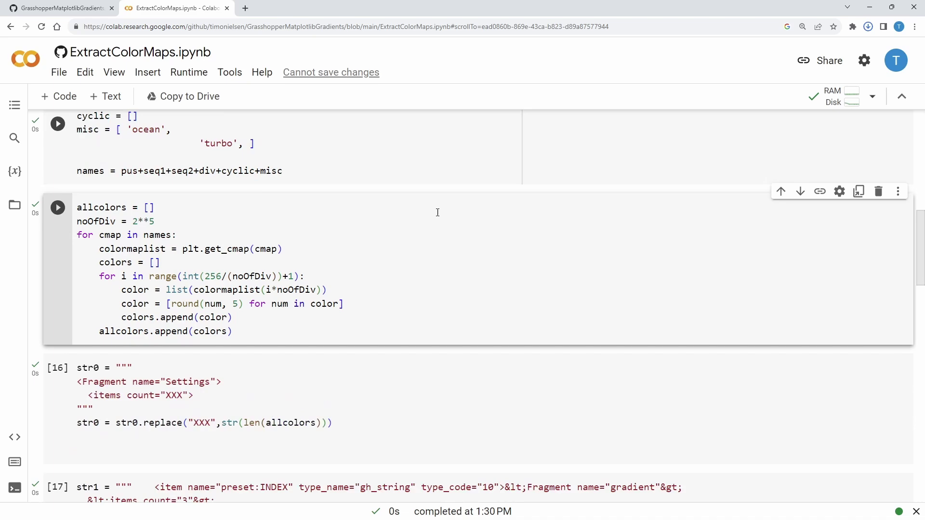
scroll(435, 210, down, 4)
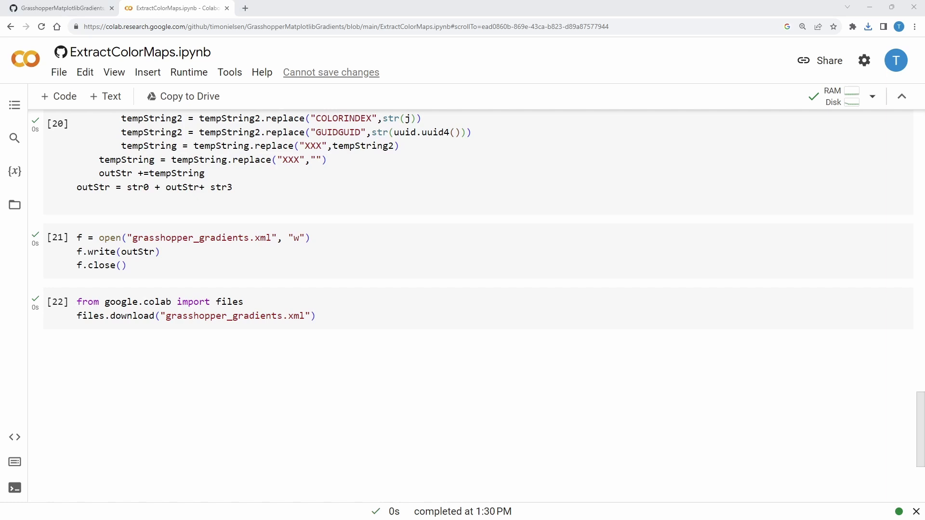
key(alt+Tab)
Delete the old 566 KB grasshopper_gradients.xml and paste in the newly downloaded file.
drag(530, 130, 301, 58)
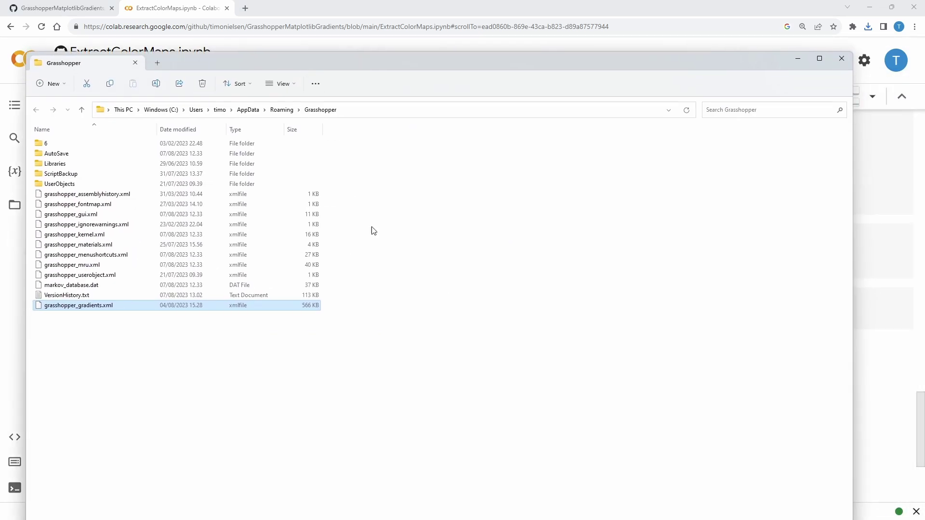
key(Delete)
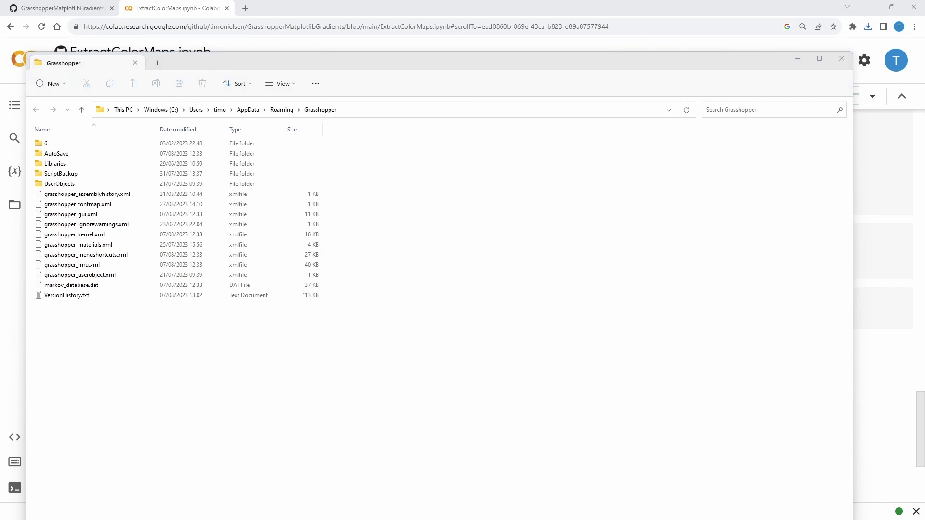
click(337, 368)
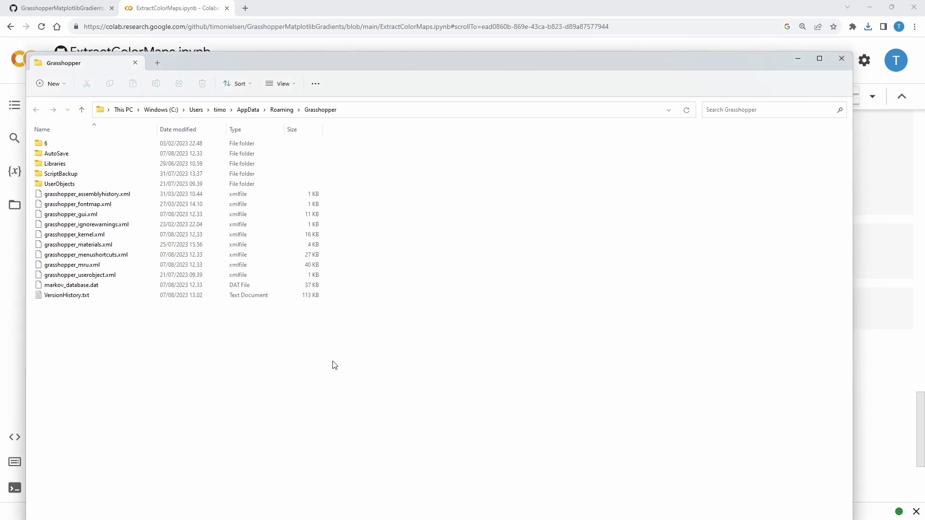
key(ctrl+v)
Rename the pasted file to grasshopper_gradients.xml, removing the ' (2)' suffix.
click(115, 214)
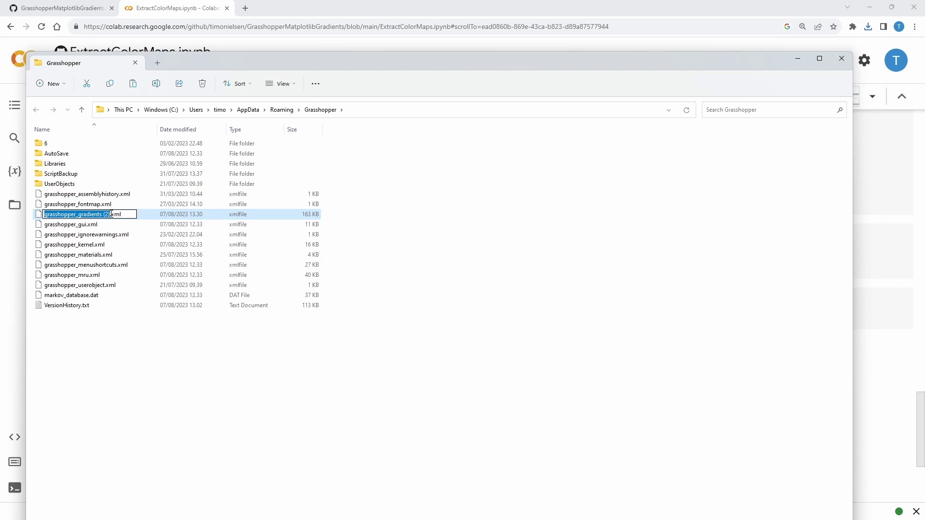
key(Right)
key(BackSpace)
key(BackSpace)
key(BackSpace)
key(BackSpace)
key(Return)
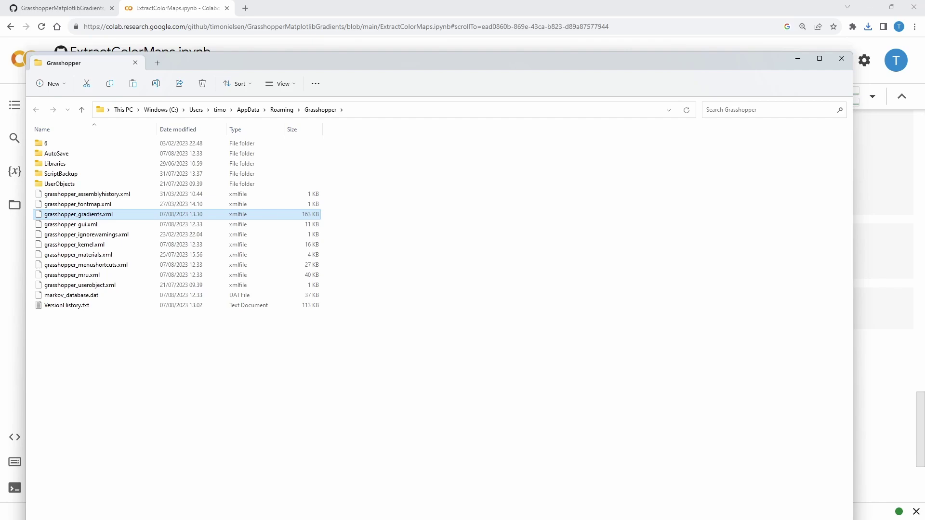
Place a new Gradient component on the Grasshopper canvas.
key(alt+Tab)
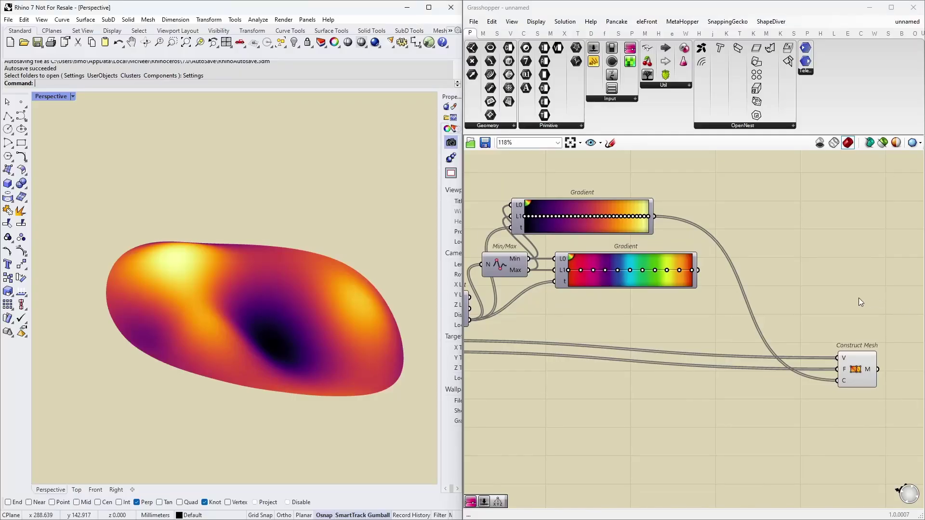
double_click(589, 390)
text(gradient)
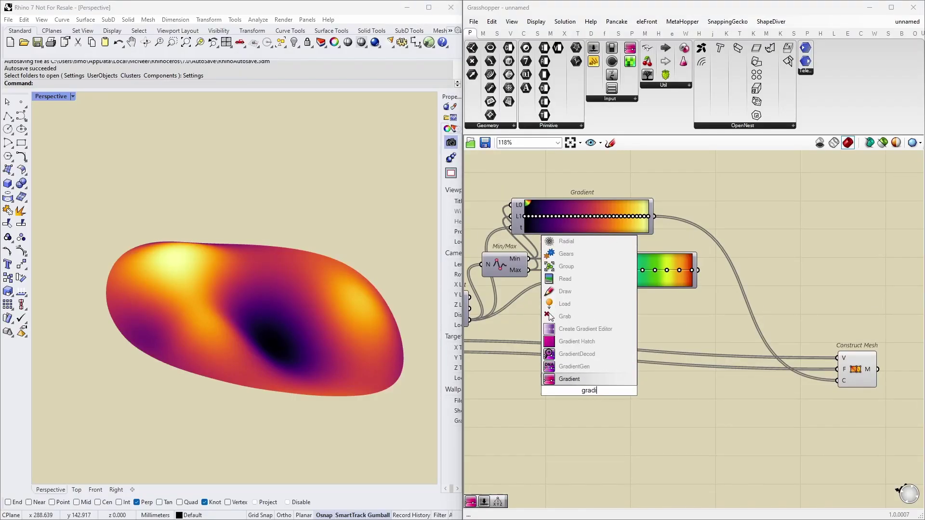
key(Return)
Try the refreshed gradient presets, settling on the dark purple-to-yellow inferno-style one.
right_click(600, 393)
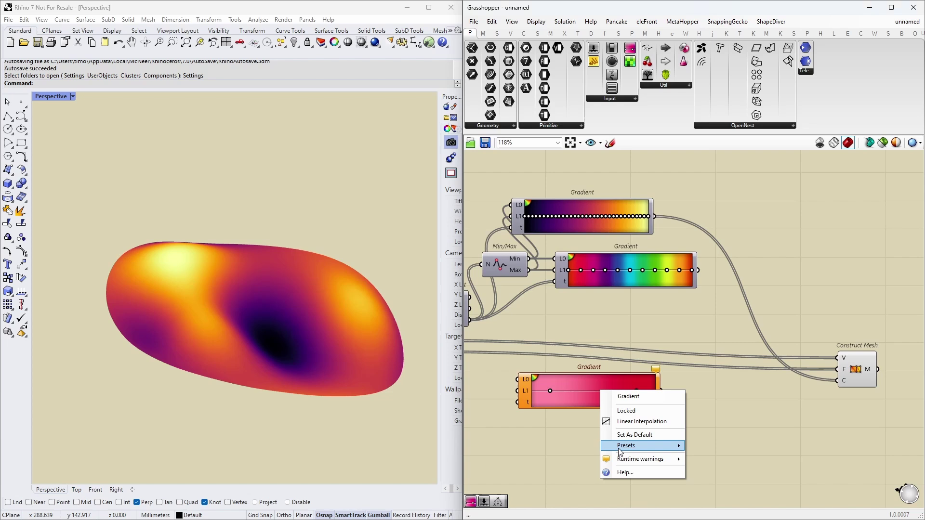
mouse_move(626, 446)
click(711, 271)
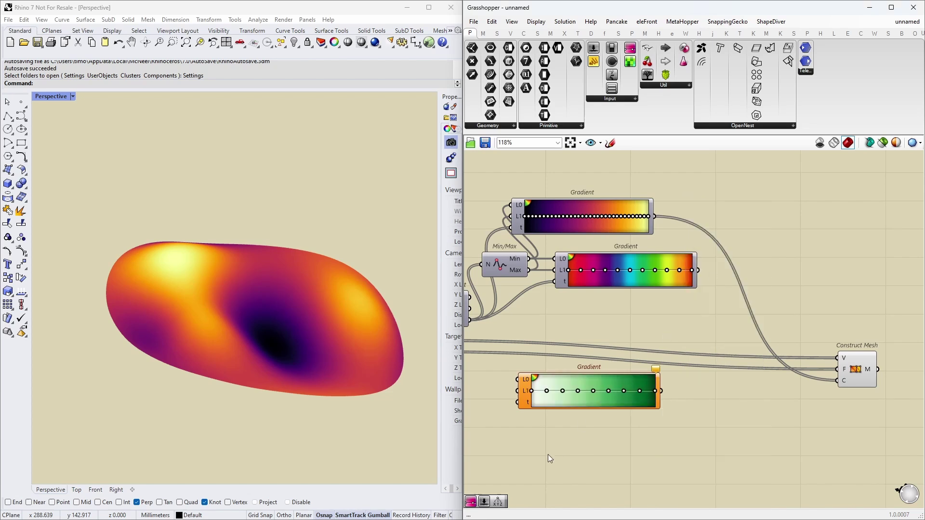
right_click(589, 391)
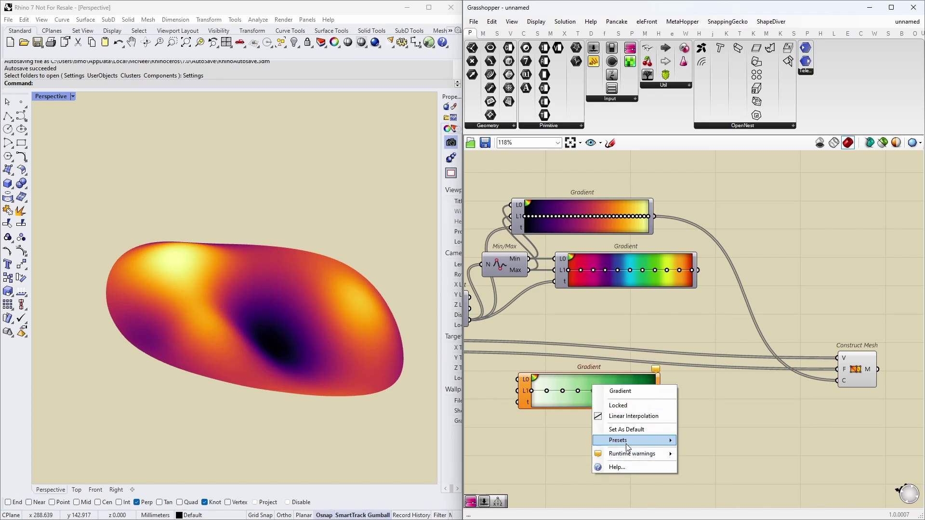
mouse_move(627, 441)
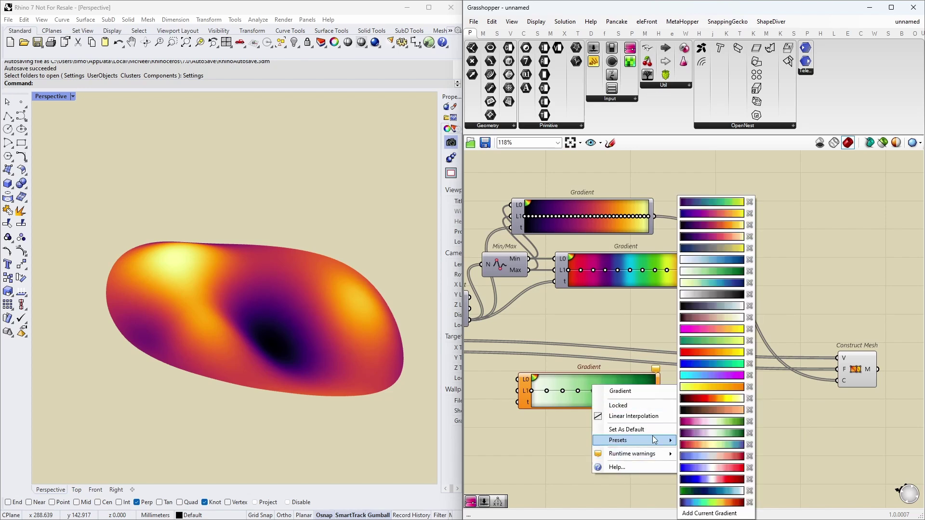
click(710, 445)
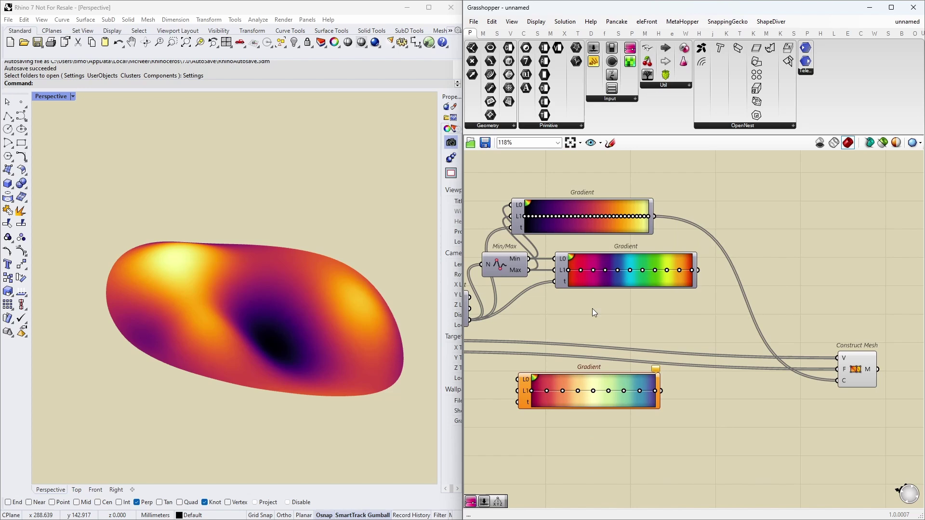
right_click(582, 379)
mouse_move(622, 435)
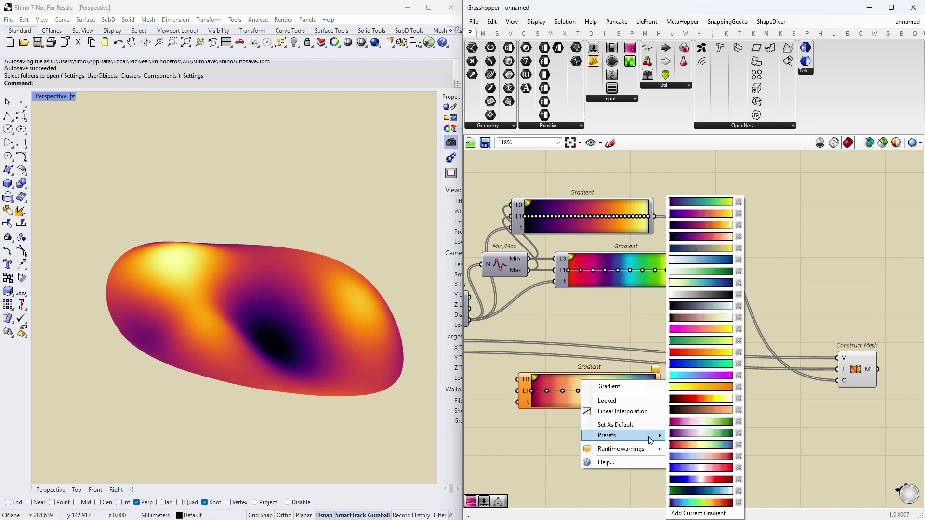
click(680, 239)
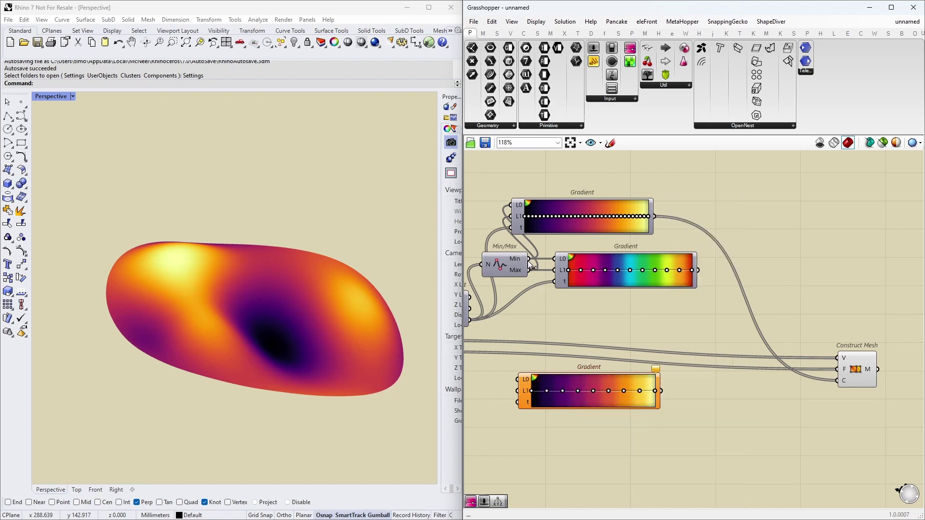
Wire Max to L1, Loc to t and the new gradient to mesh C, then reconnect the original.
drag(529, 270, 517, 391)
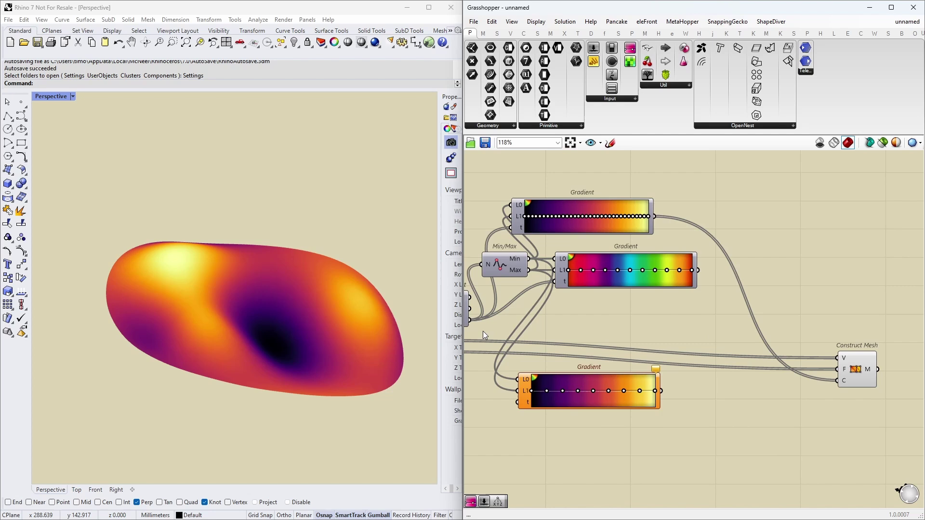
drag(470, 320, 517, 402)
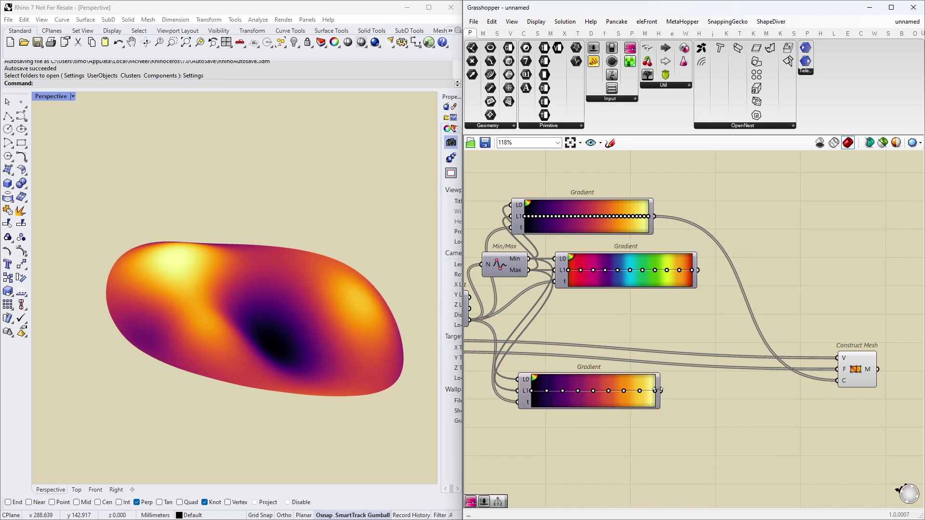
drag(661, 390, 836, 380)
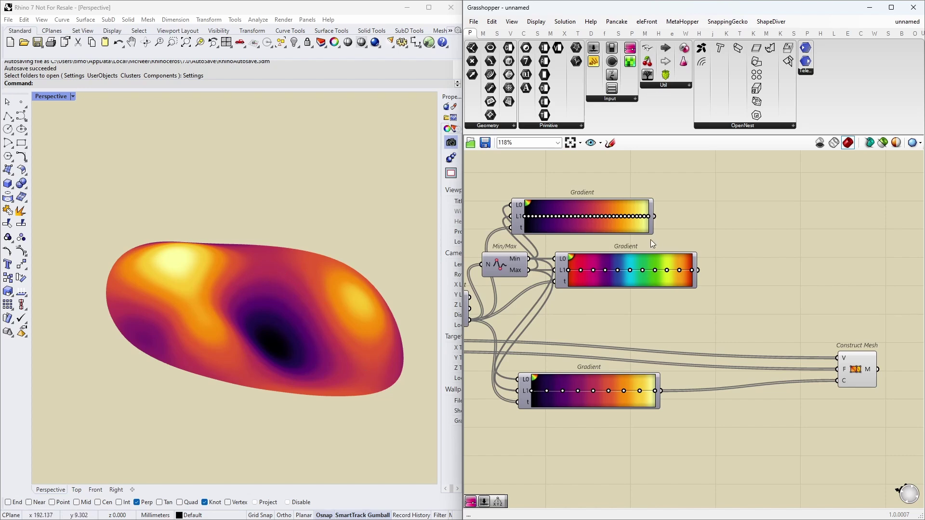
drag(656, 214, 837, 381)
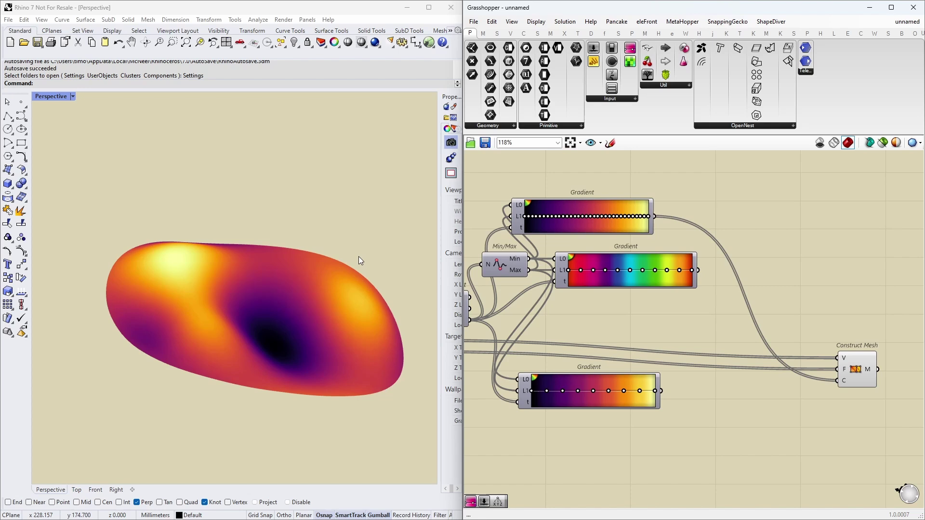